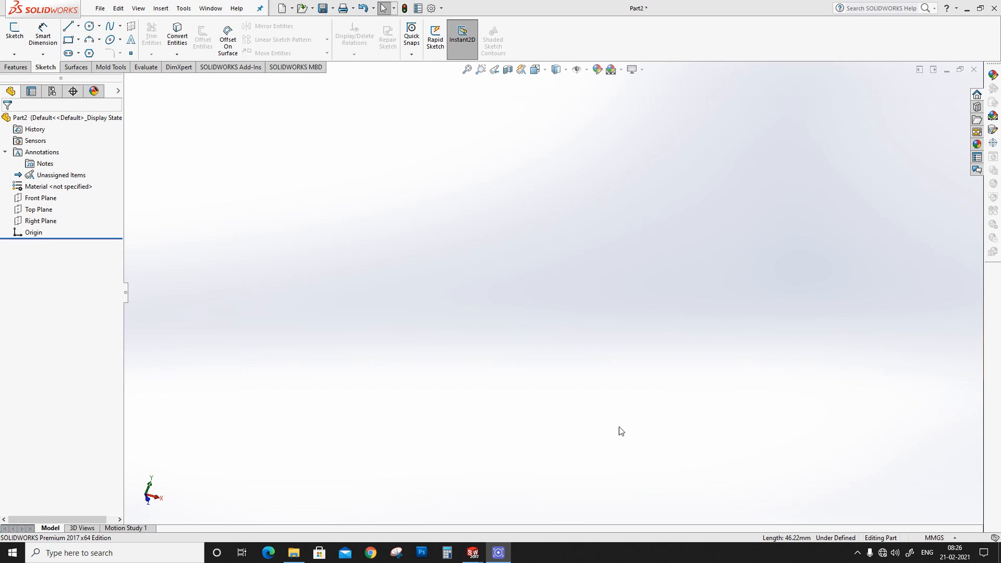
Step: Start a new sketch on the Front Plane
left_click(52, 202)
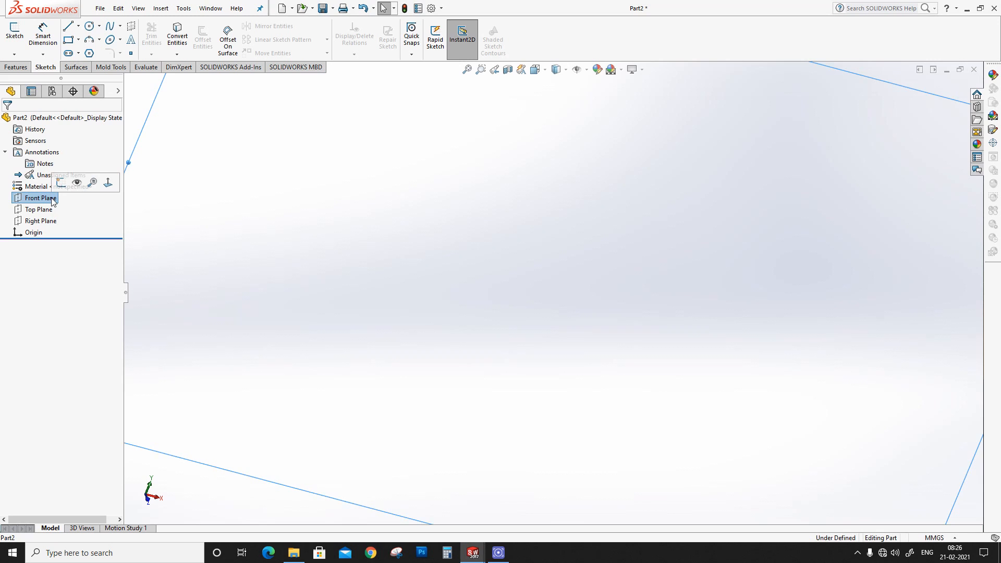
left_click(13, 33)
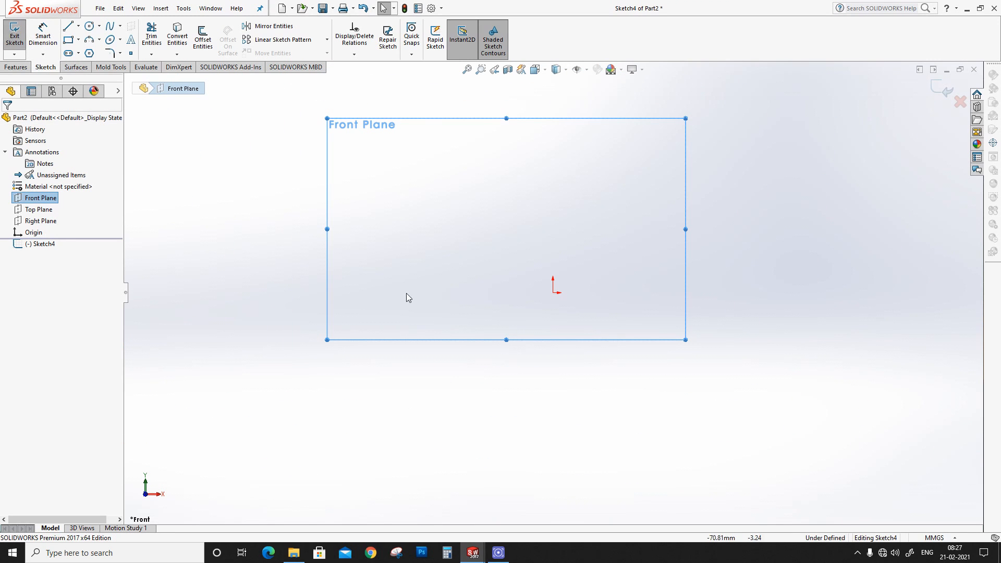
left_click(120, 40)
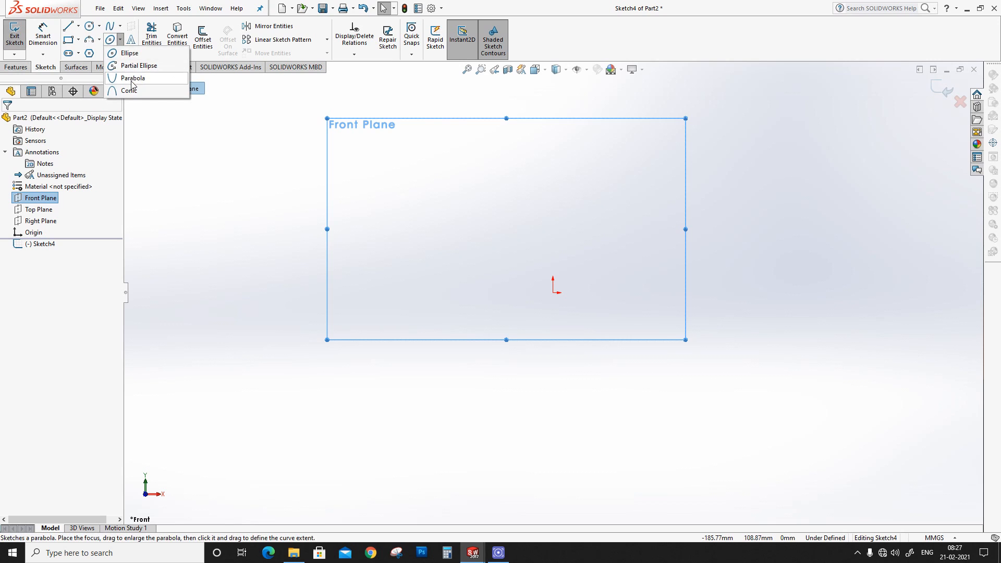
left_click(128, 52)
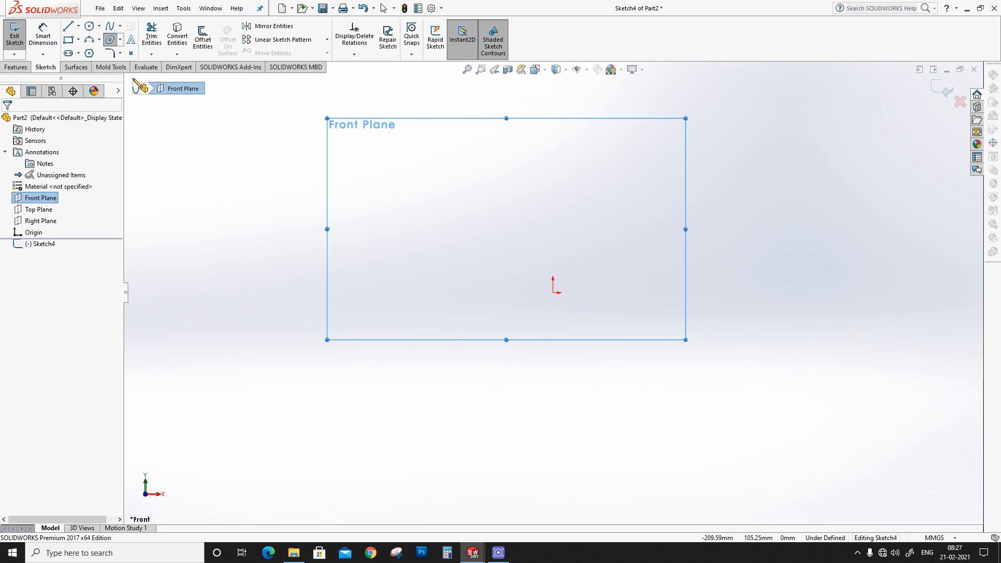
left_click(121, 40)
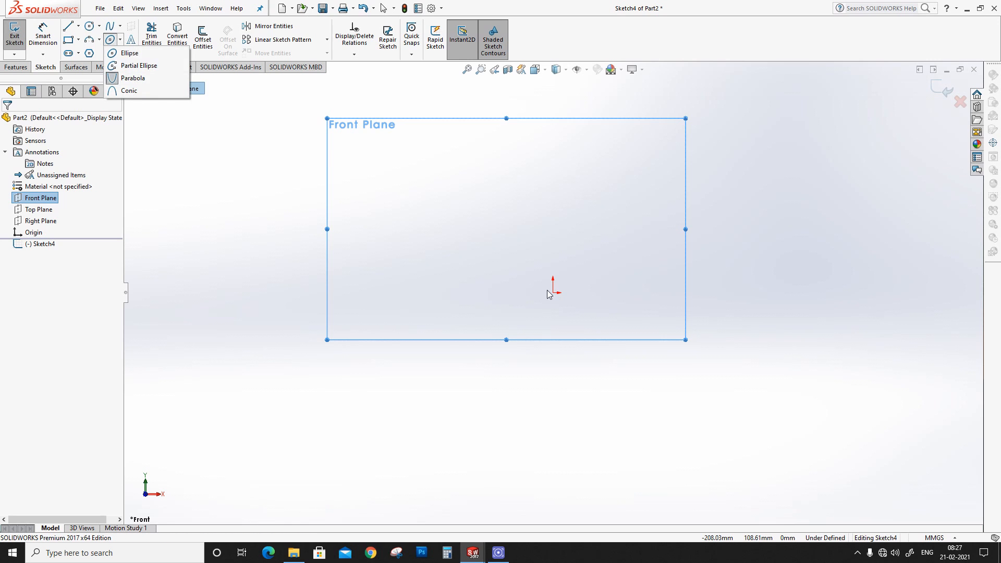
left_click(534, 275)
key("Escape")
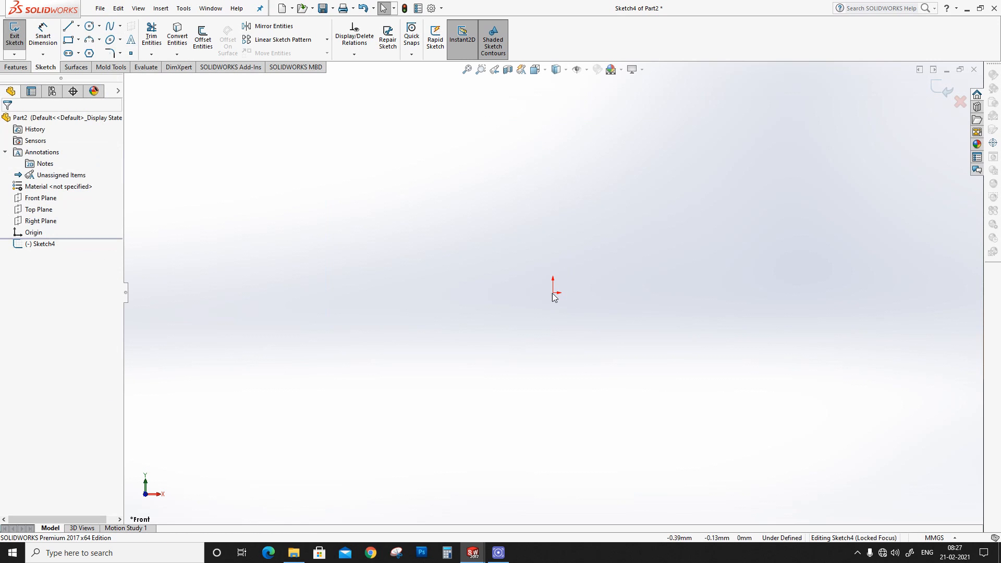
Step: Sketch a parabola opening in the +X direction, with its focus at the origin and its vertex about 39.5 mm away on the horizontal axis
left_click(120, 40)
left_click(126, 81)
left_click(553, 293)
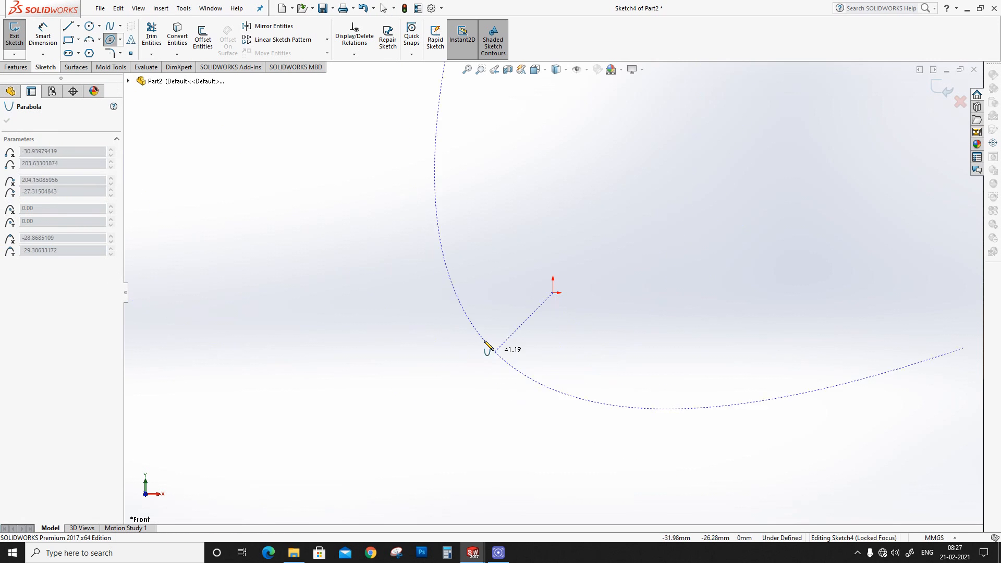
left_click(473, 292)
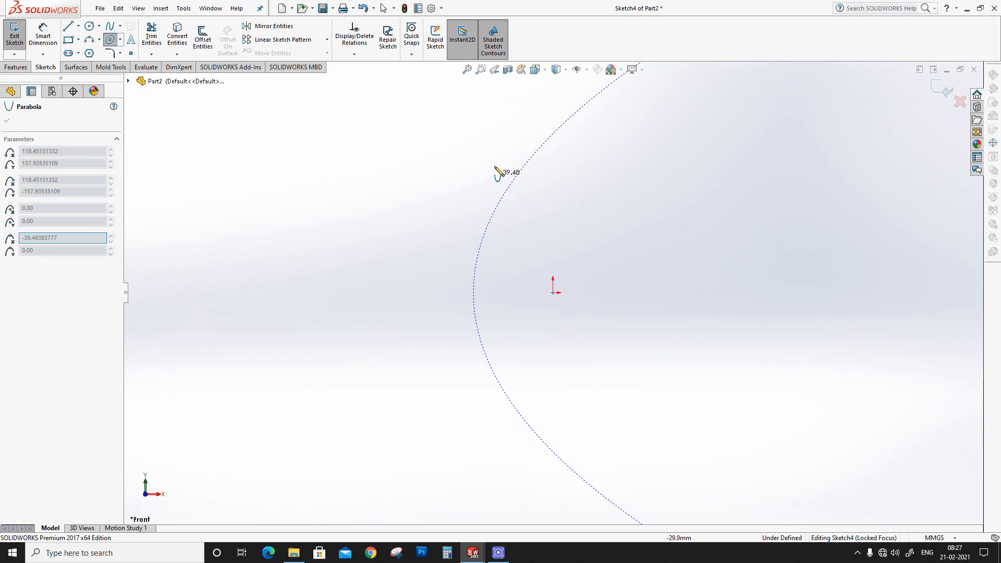
left_click(530, 159)
left_click(555, 454)
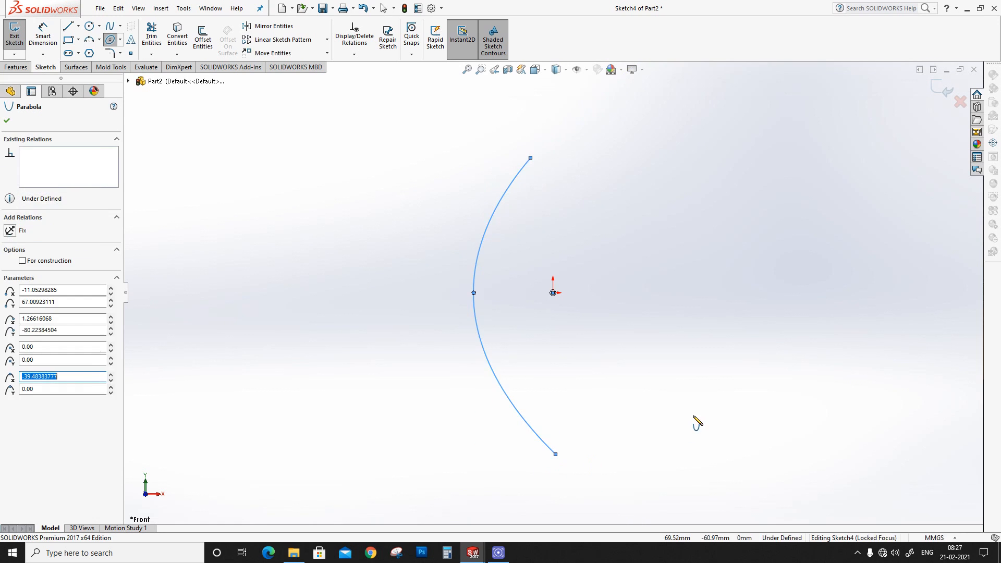
key("Escape")
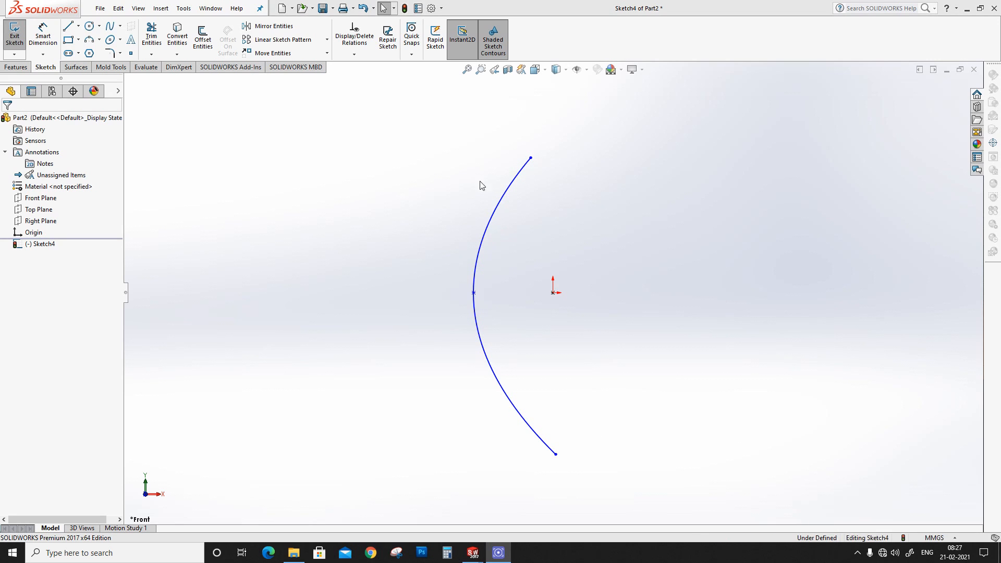
Step: Add a Horizontal relation between the parabola's vertex and its focus at the origin
left_click(473, 293)
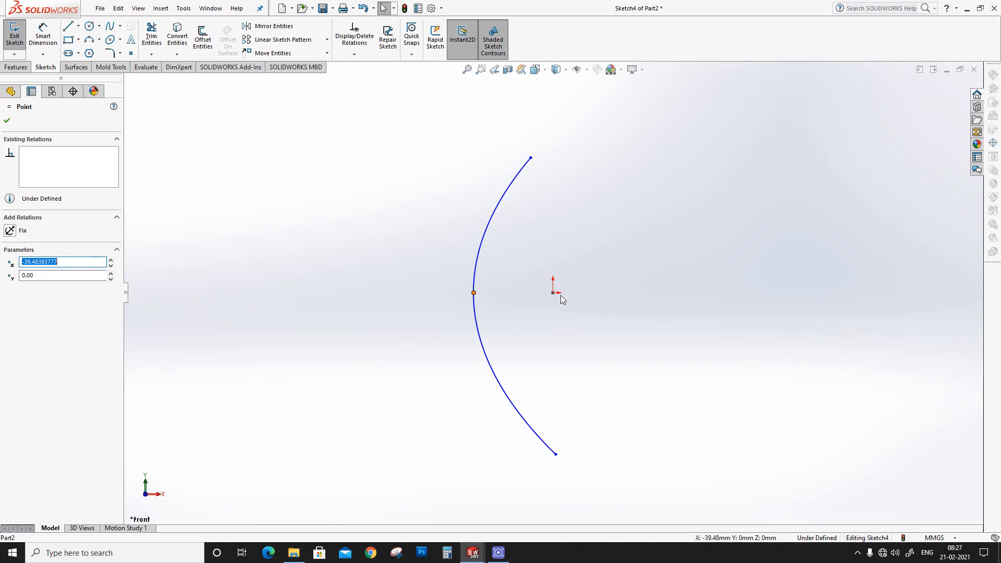
left_click(553, 293, "ctrl")
left_click(586, 248)
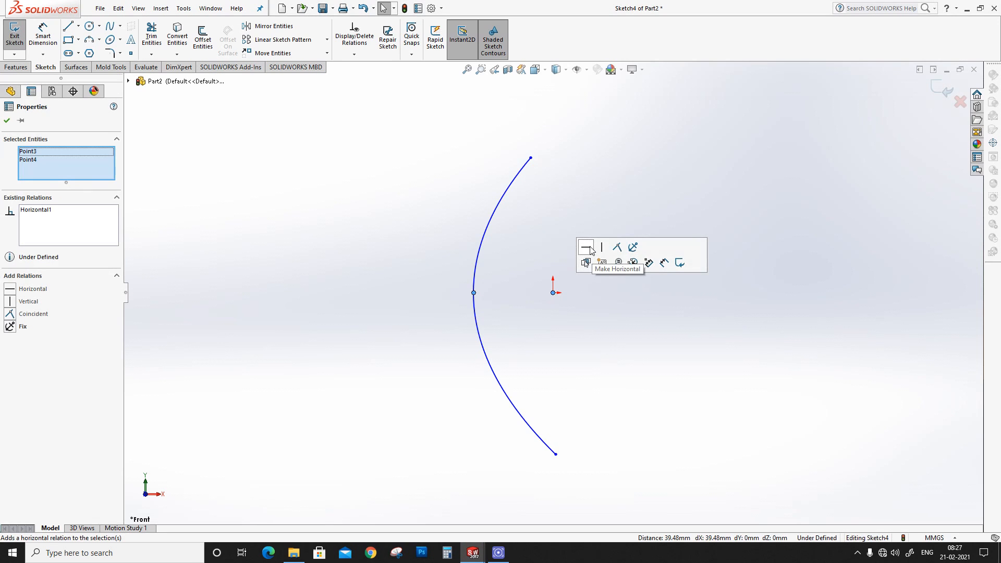
left_click(584, 321)
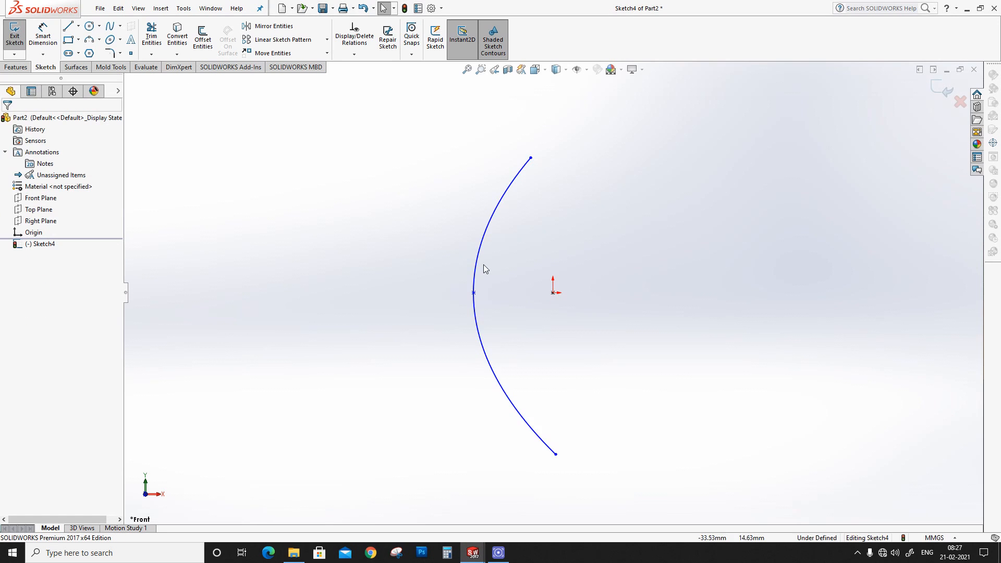
Step: Add a Vertical relation aligning both parabola endpoints with the focus at the origin
left_click(530, 157)
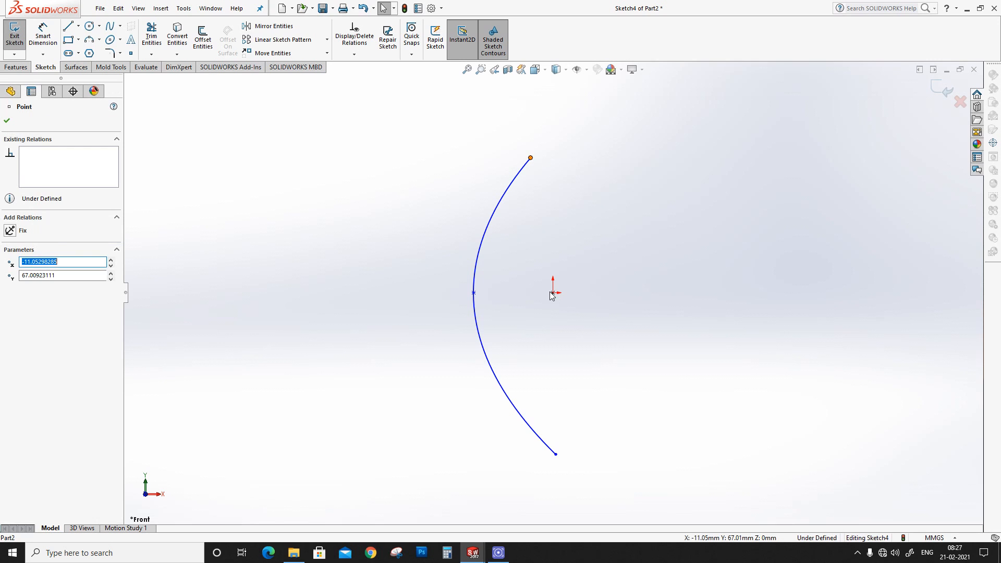
left_click(555, 454, "ctrl")
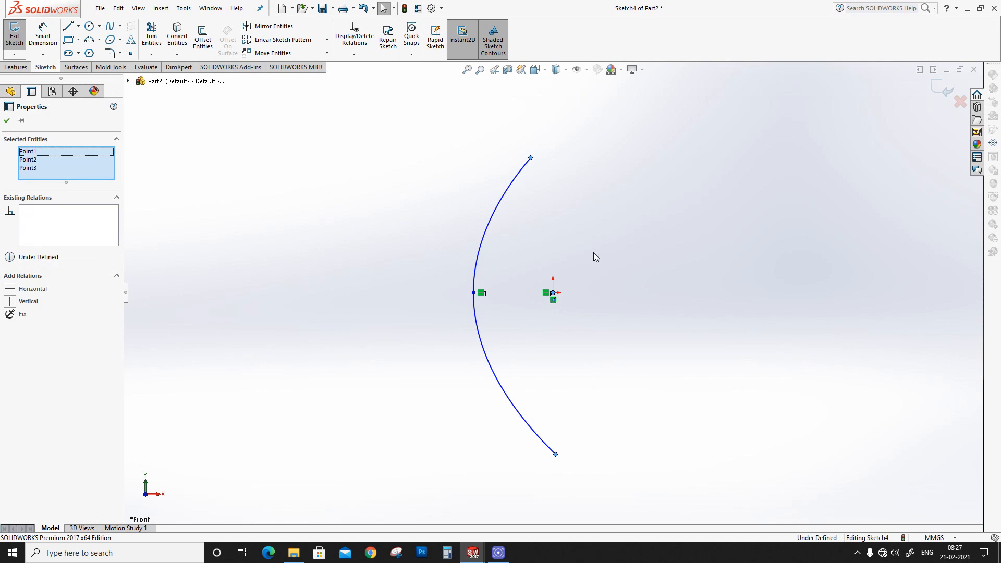
right_click(612, 224)
left_click(640, 192)
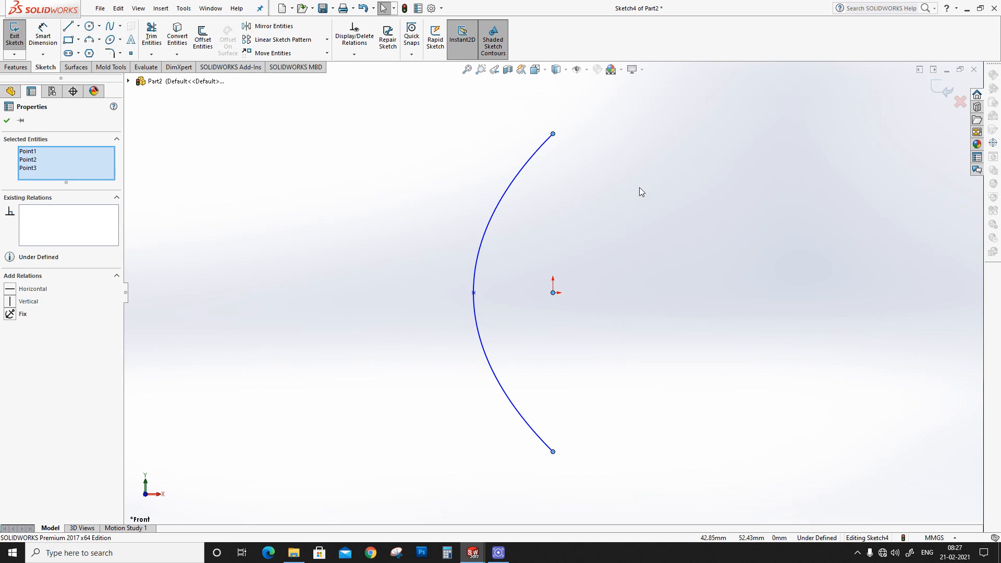
left_click(629, 240)
Step: Examine the vertex's relation and pull the parabola slightly to test its remaining freedom of movement
left_click(474, 292)
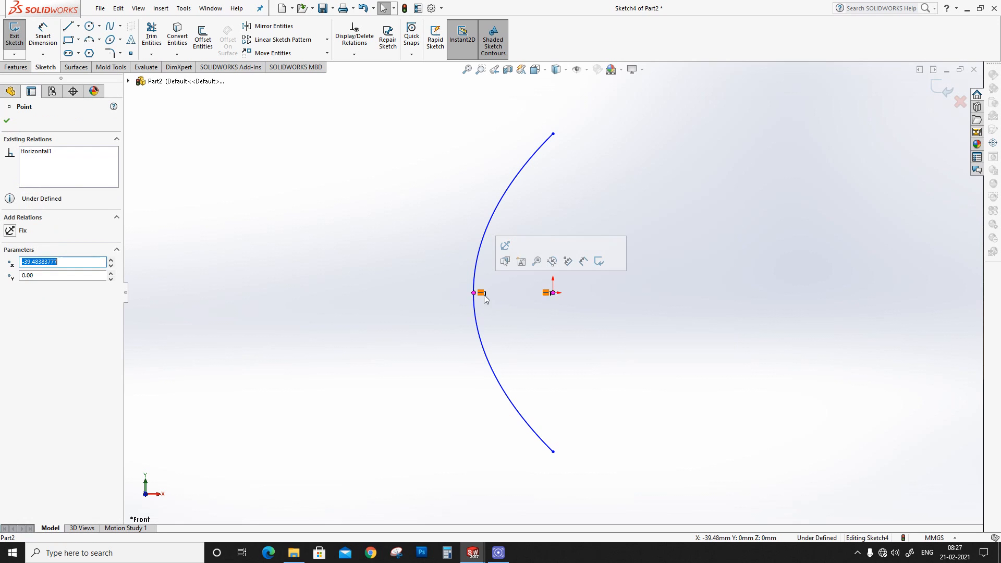
left_click(539, 362)
left_click_drag(483, 346, 480, 373)
left_click(490, 317)
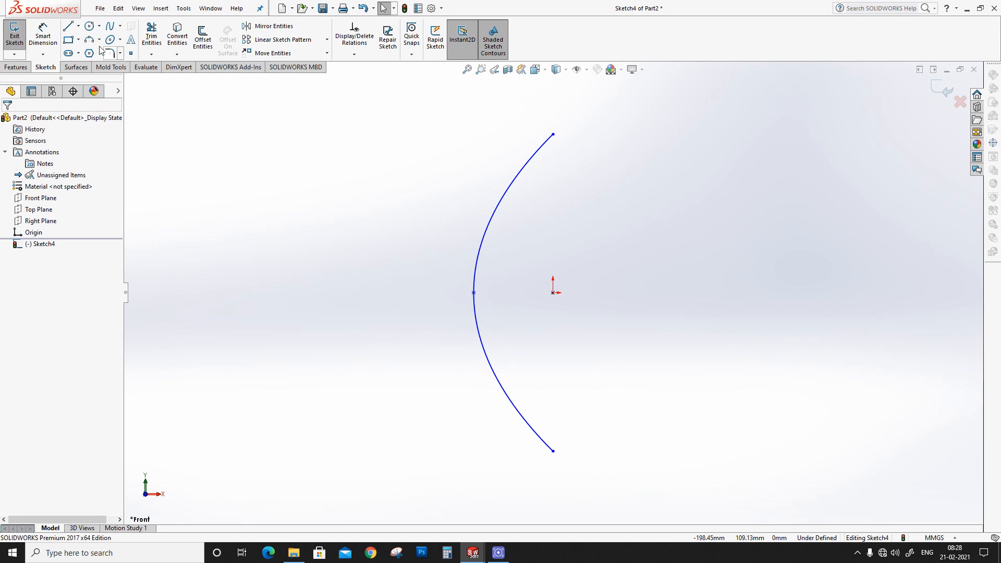
Step: Dimension the horizontal distance from the parabola's vertex to the origin, accepting the value as drawn
left_click(43, 36)
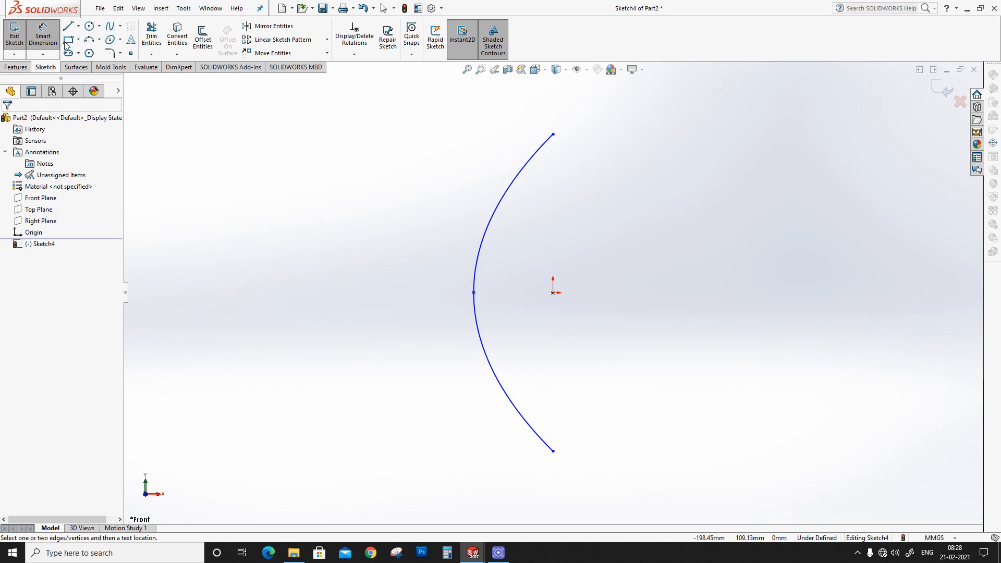
left_click(474, 292)
left_click(553, 292)
left_click(527, 328)
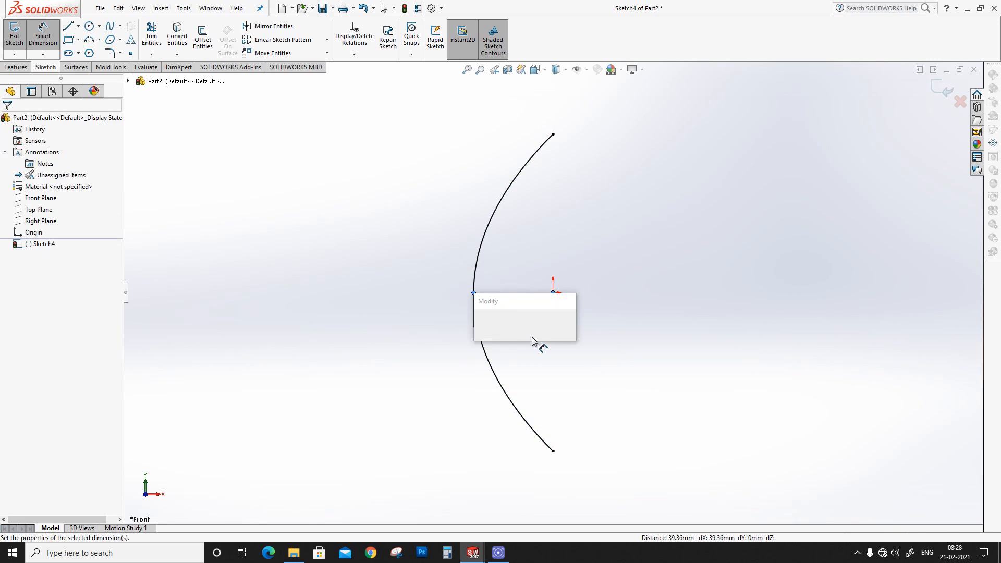
left_click(478, 324)
left_click(650, 340)
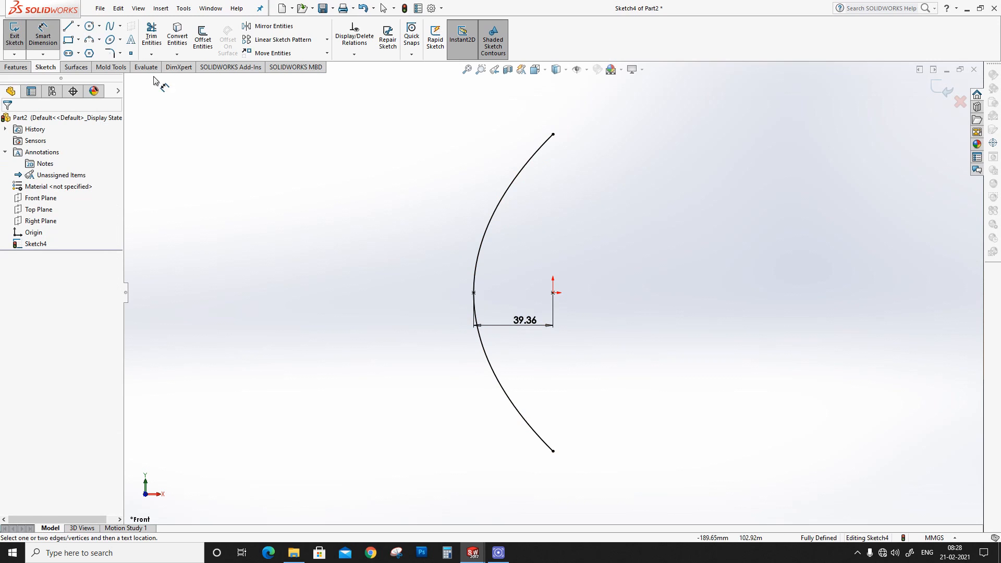
Step: Draw a horizontal centerline from the parabola's vertex to the origin
left_click(78, 26)
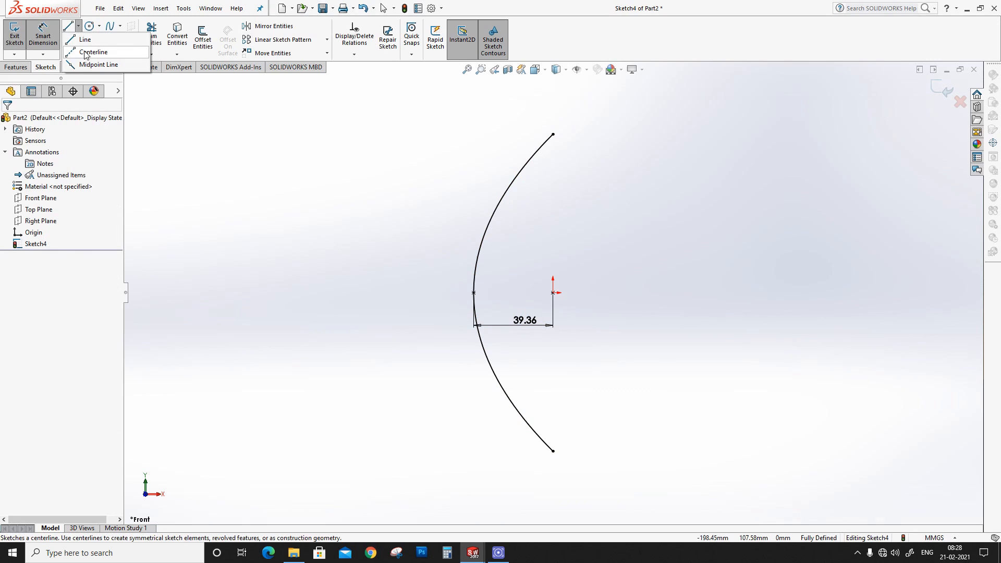
left_click(86, 52)
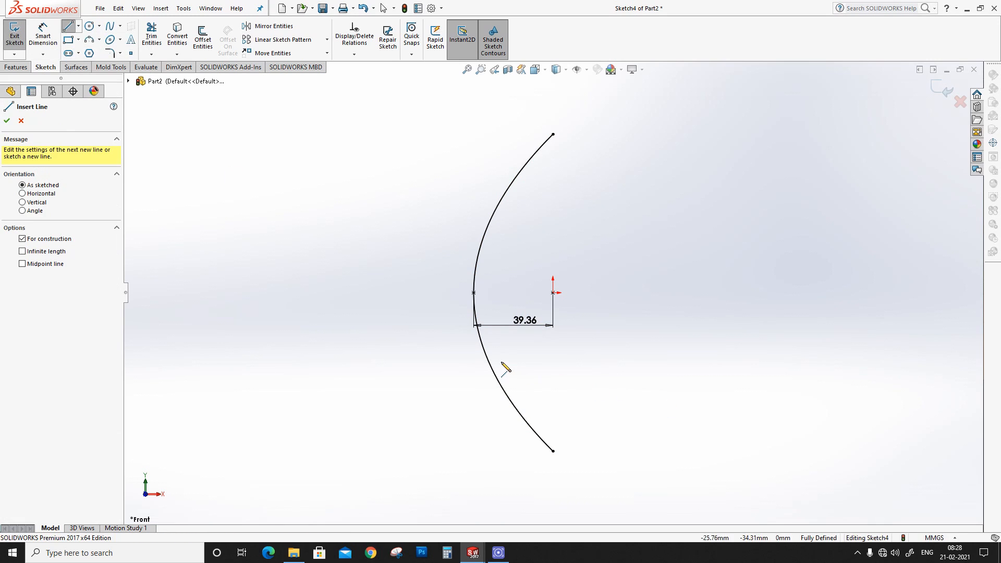
left_click(473, 292)
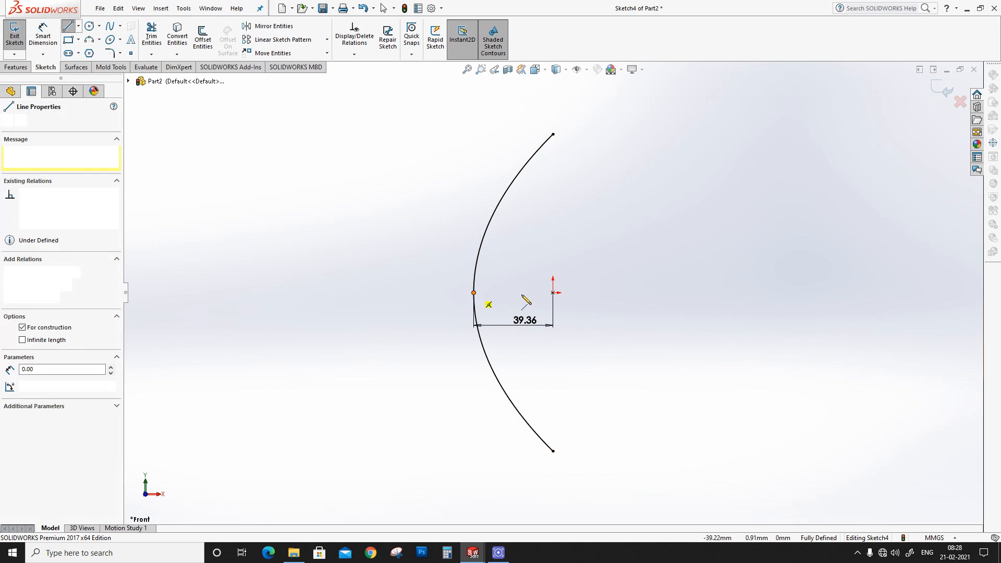
left_click(553, 292)
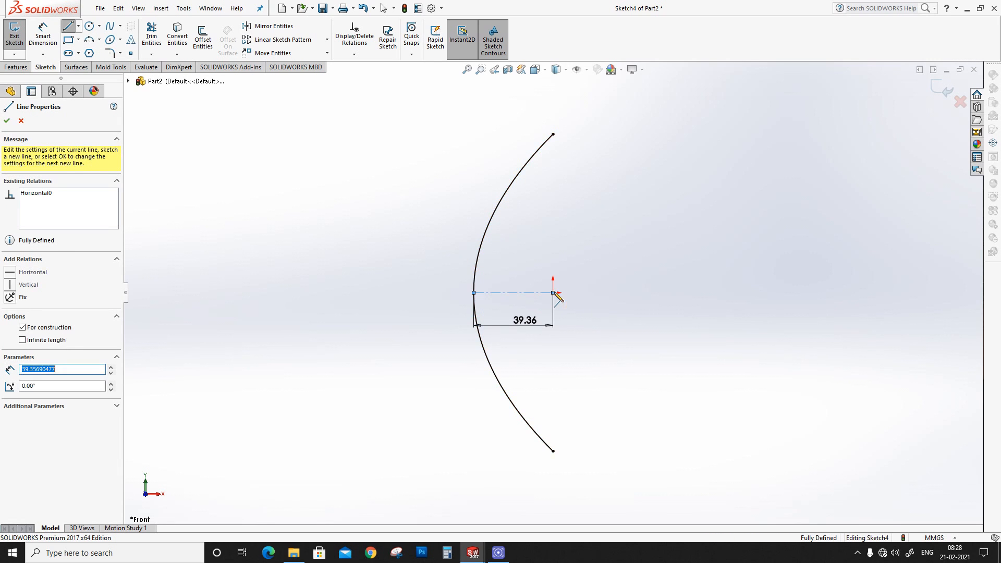
key("Escape")
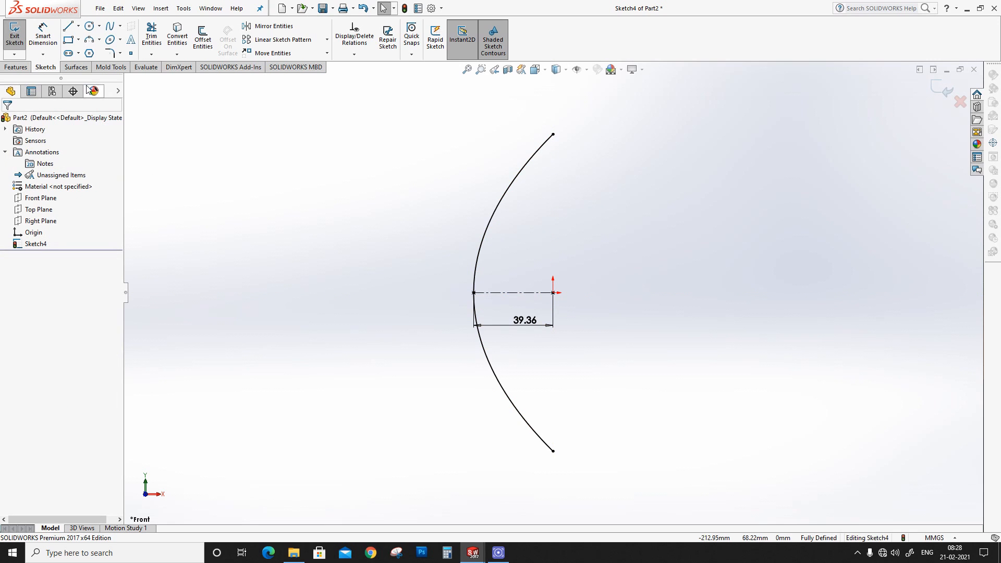
Step: Power-trim the half of the parabola below the centerline and exit the sketch
left_click(151, 37)
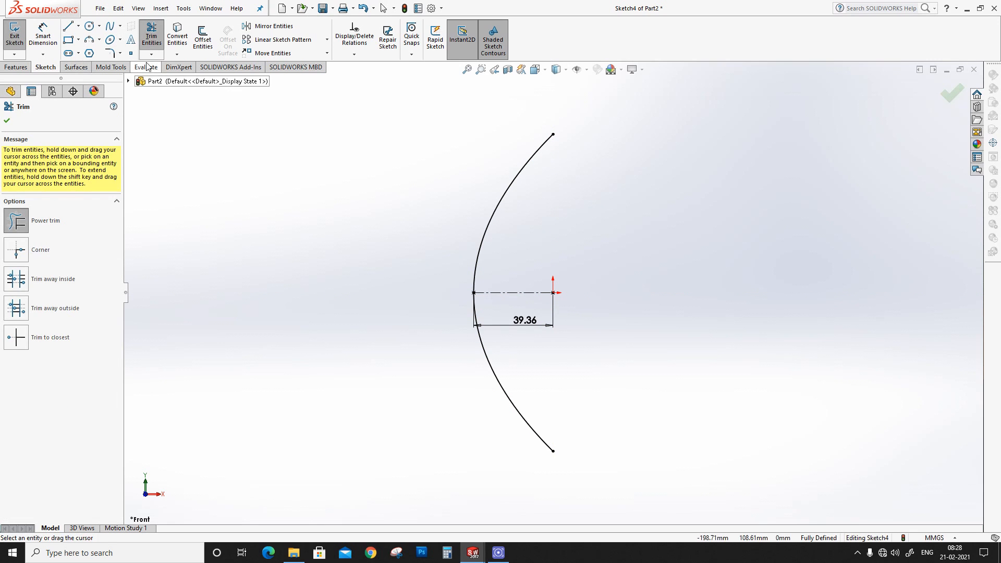
left_click_drag(402, 418, 791, 346)
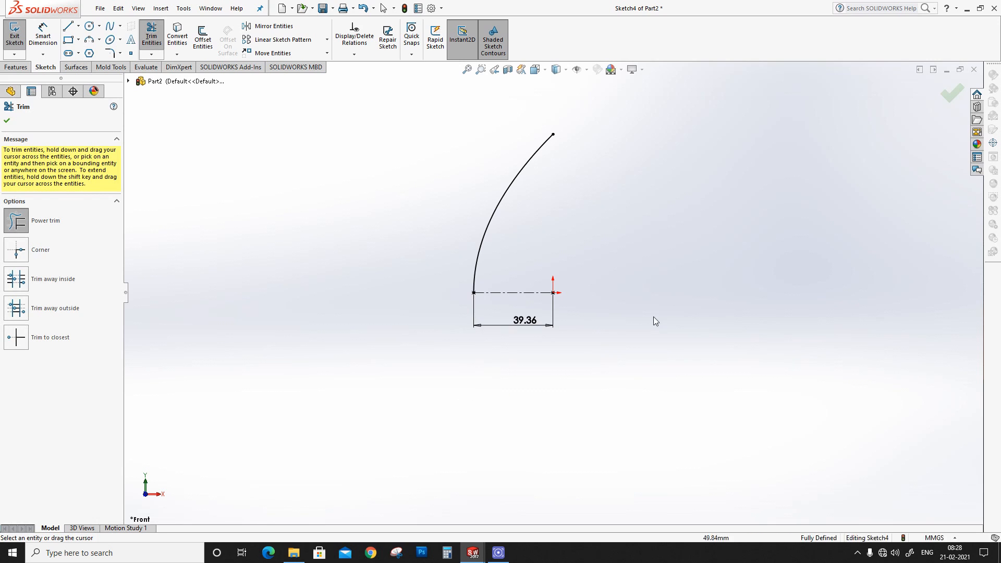
left_click(10, 38)
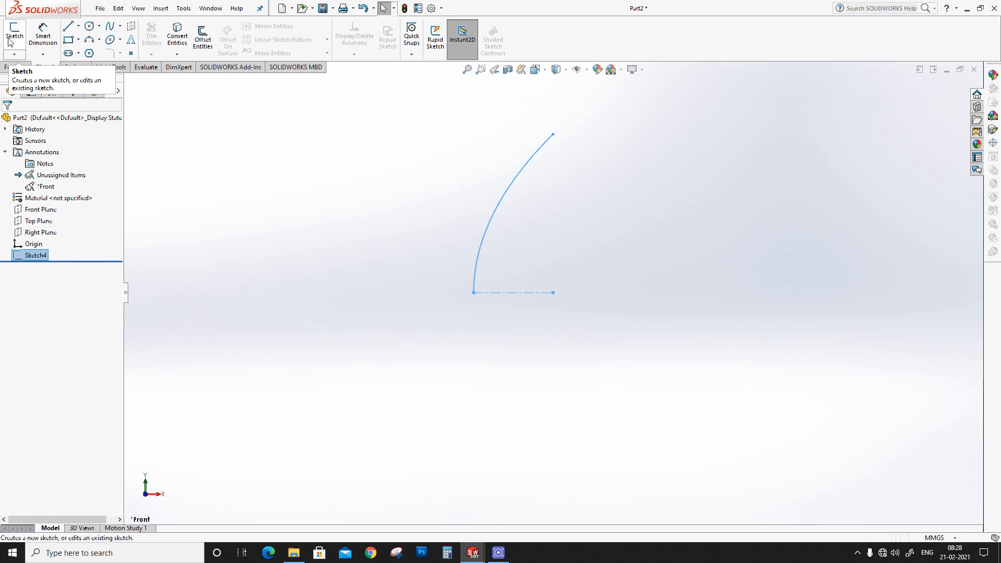
Step: Start a revolved boss from the half-parabola sketch about its centerline, leaving the open sketch unclosed to create a thin feature
left_click(19, 67)
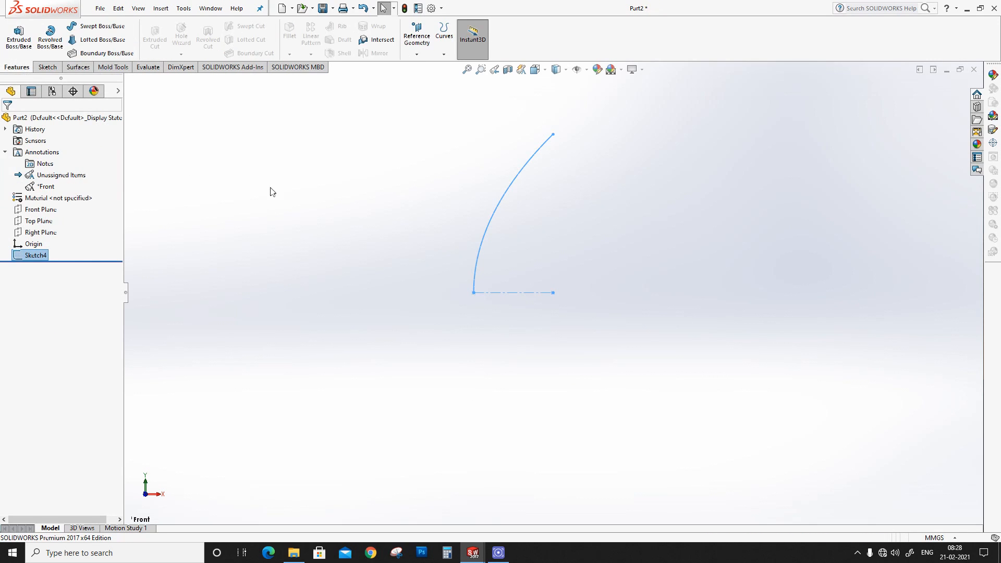
left_click(50, 37)
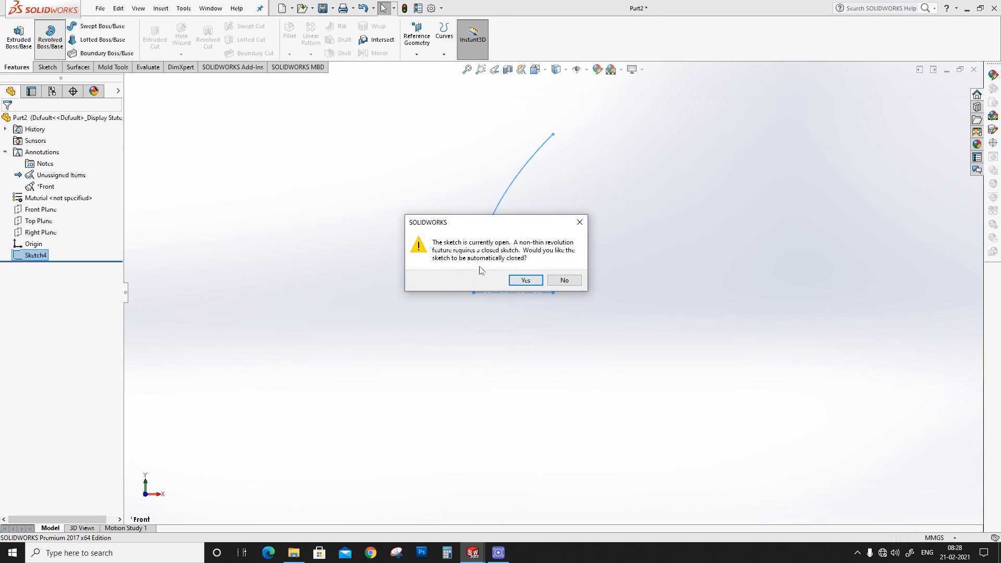
left_click_drag(523, 224, 373, 288)
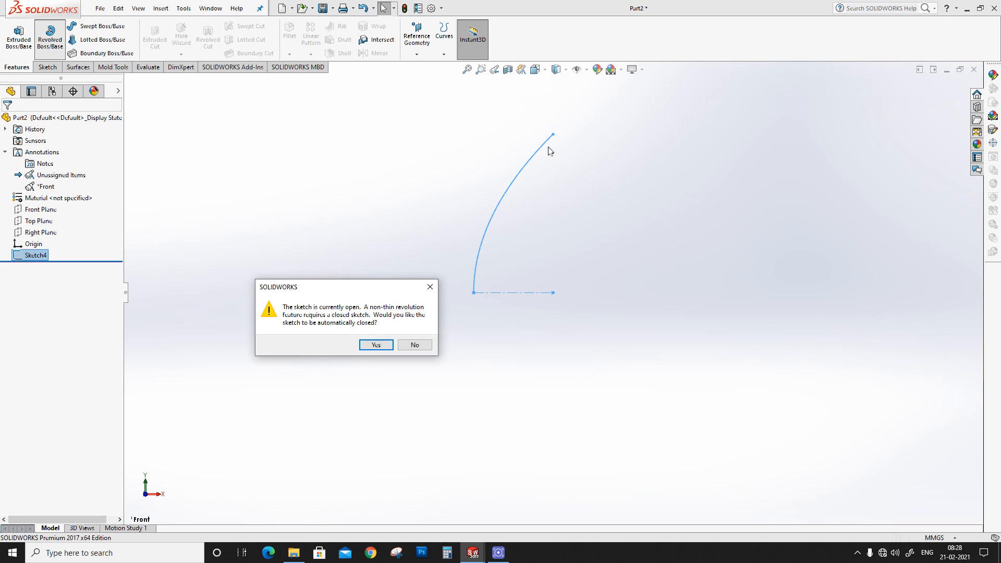
left_click(430, 345)
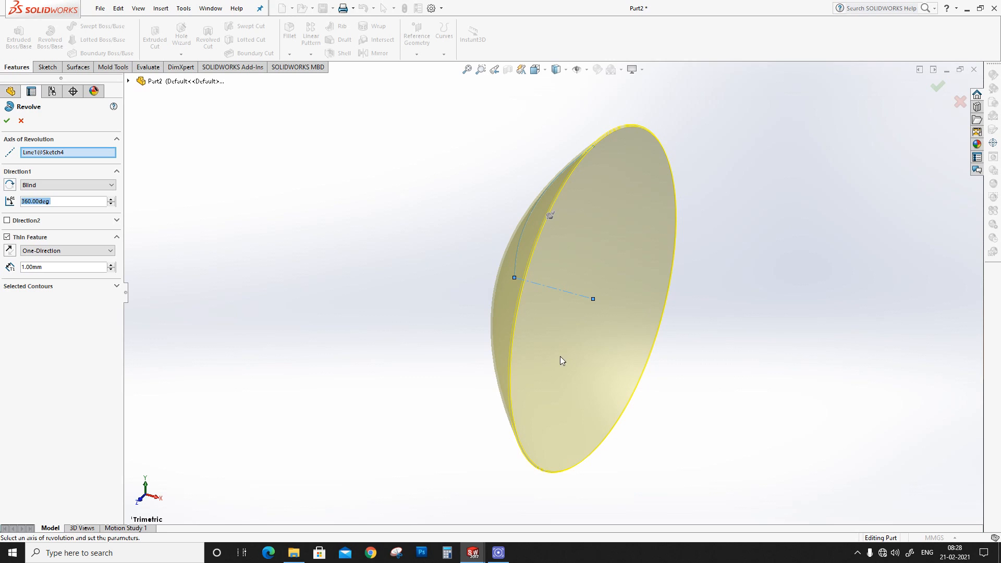
Step: Set the thin wall of the dish to Mid-Plane with 1 mm thickness and complete the 360° revolve
middle_click_drag(400, 355, 449, 361)
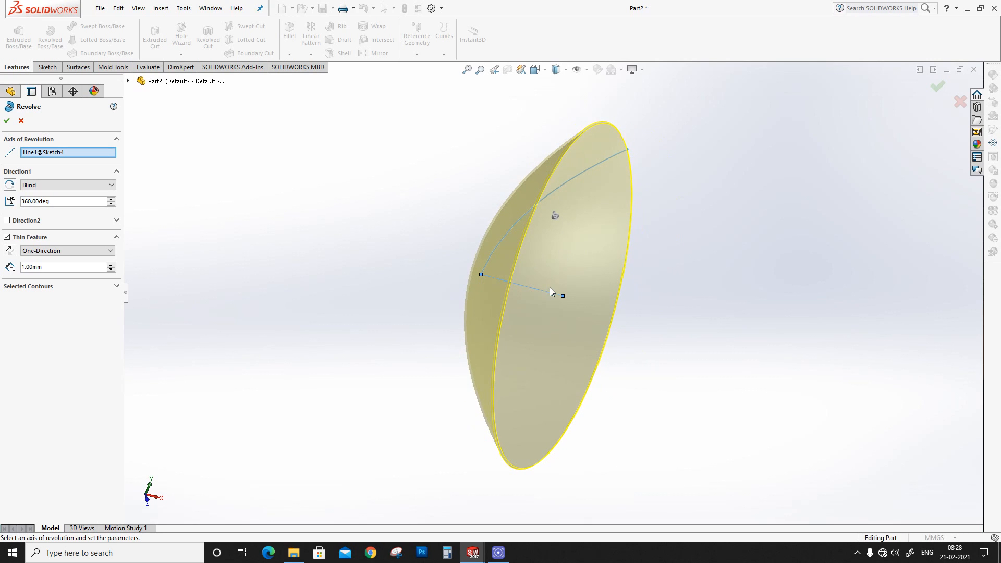
key("ctrl+1")
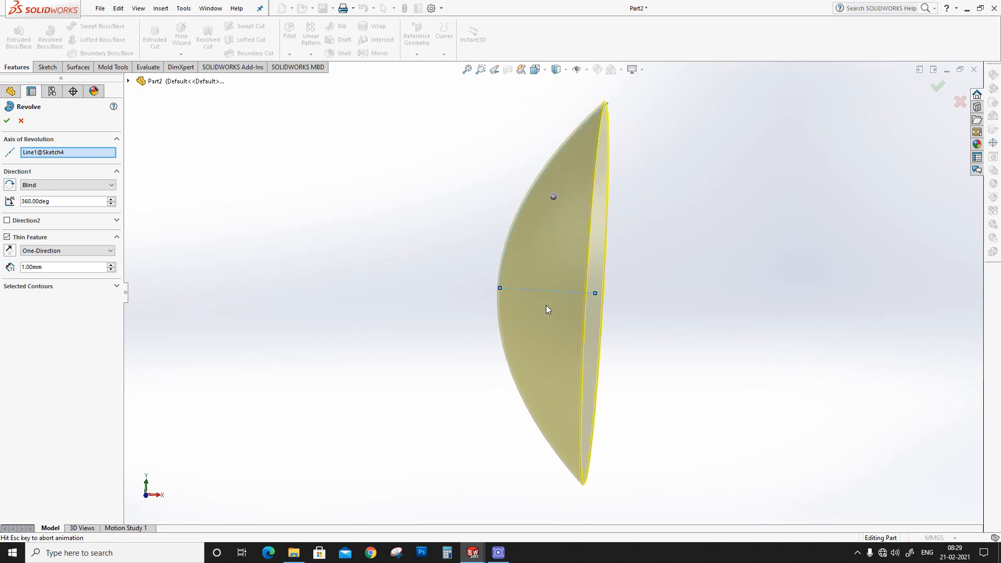
scroll(514, 289, "down", 3)
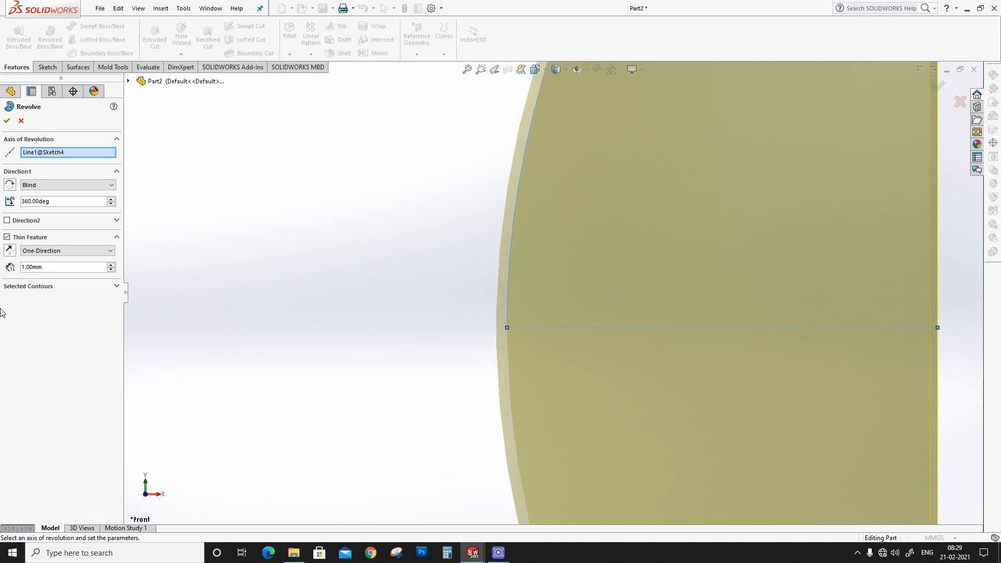
left_click(9, 252)
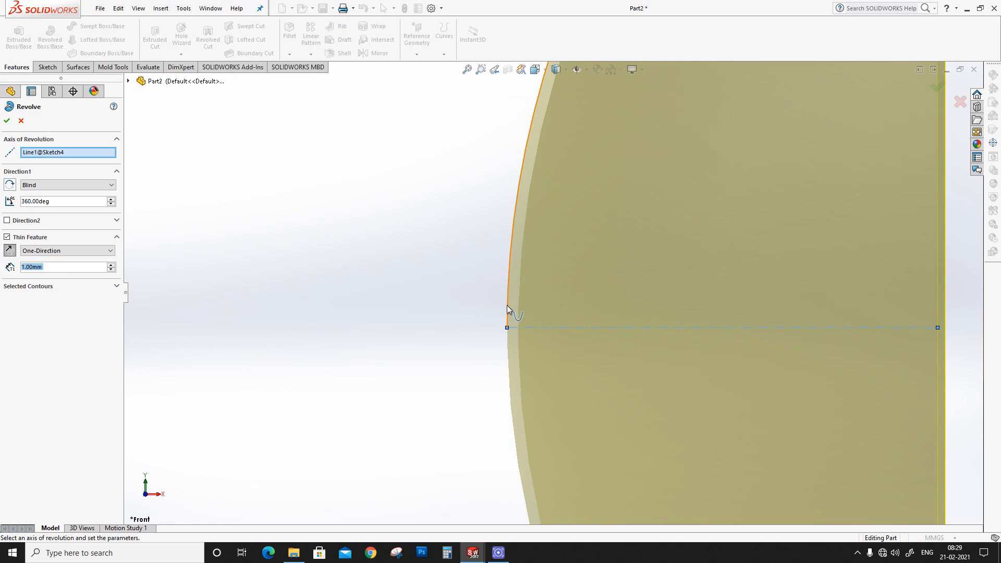
left_click(61, 251)
left_click(39, 267)
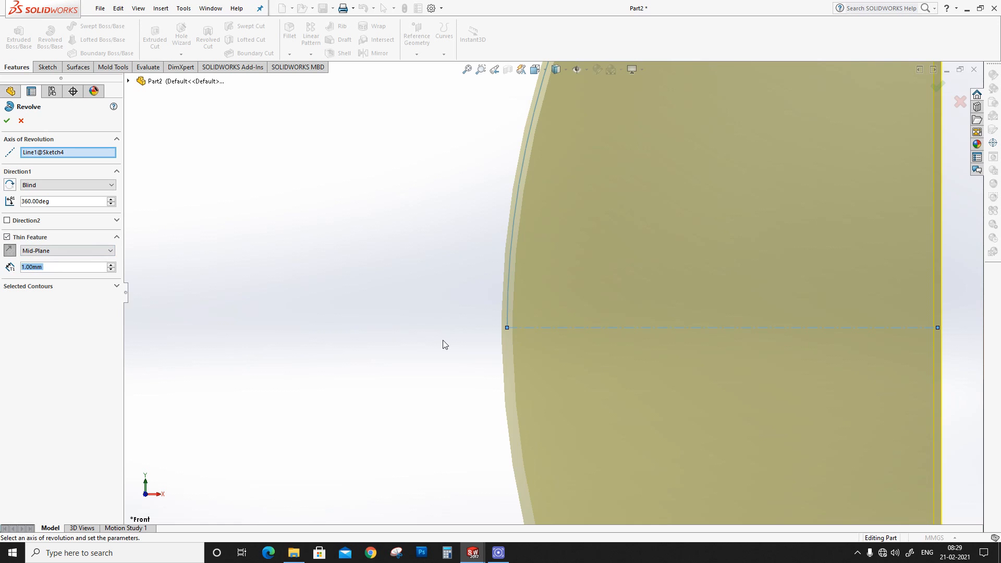
key("f")
left_click(8, 121)
Step: On the Front Plane, sketch an open stepped line profile from the origin, about 8 mm high, ending level with the origin outside the dish
middle_click_drag(729, 289, 615, 240)
left_click(52, 221)
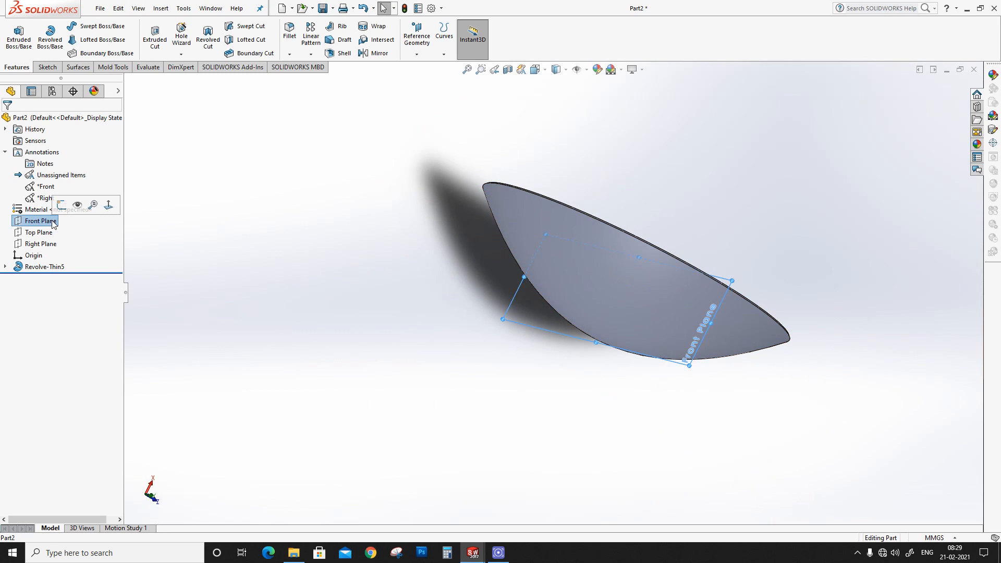
left_click(46, 75)
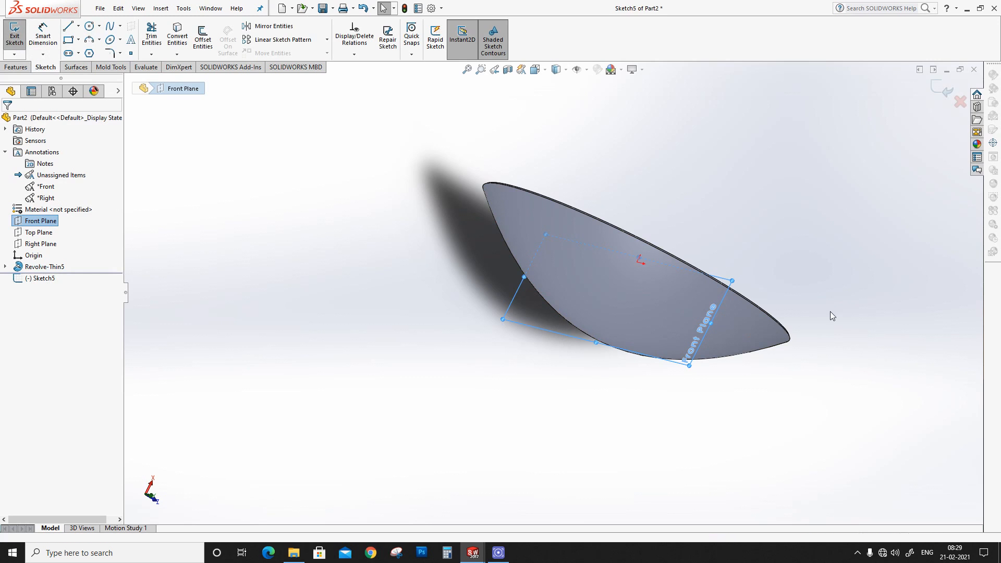
key("ctrl+8")
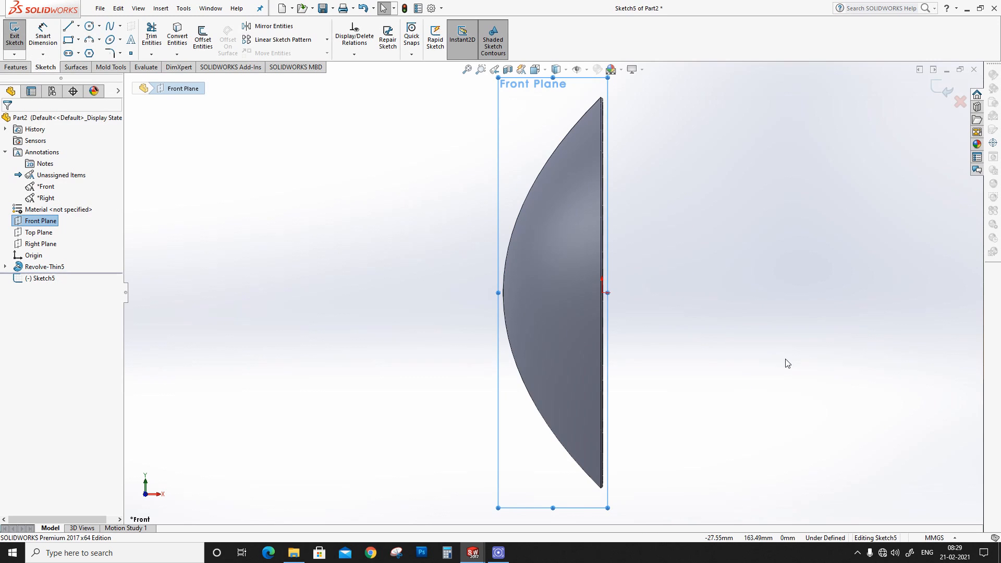
left_click(73, 30)
left_click(602, 293)
left_click(603, 272)
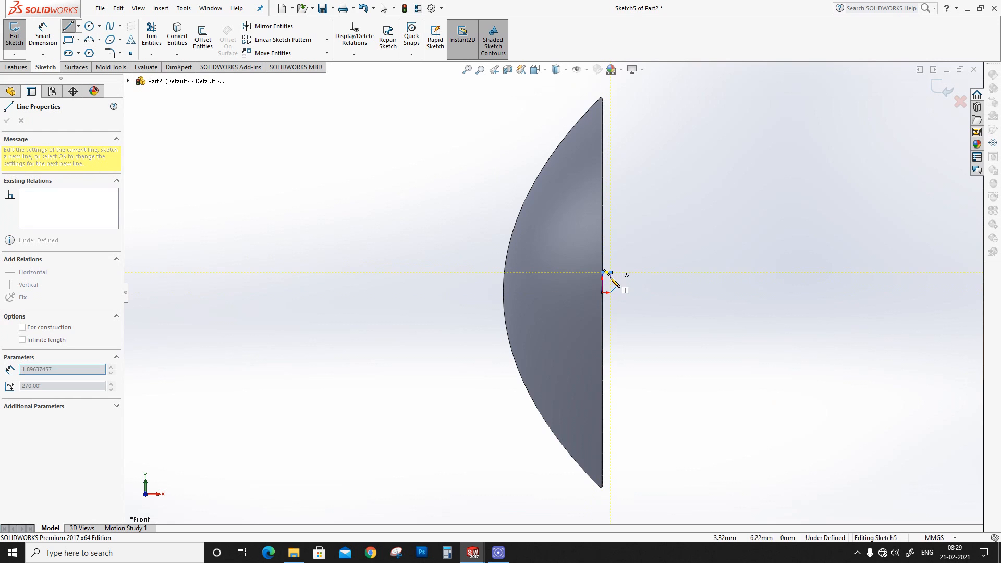
left_click(610, 282)
left_click(636, 292)
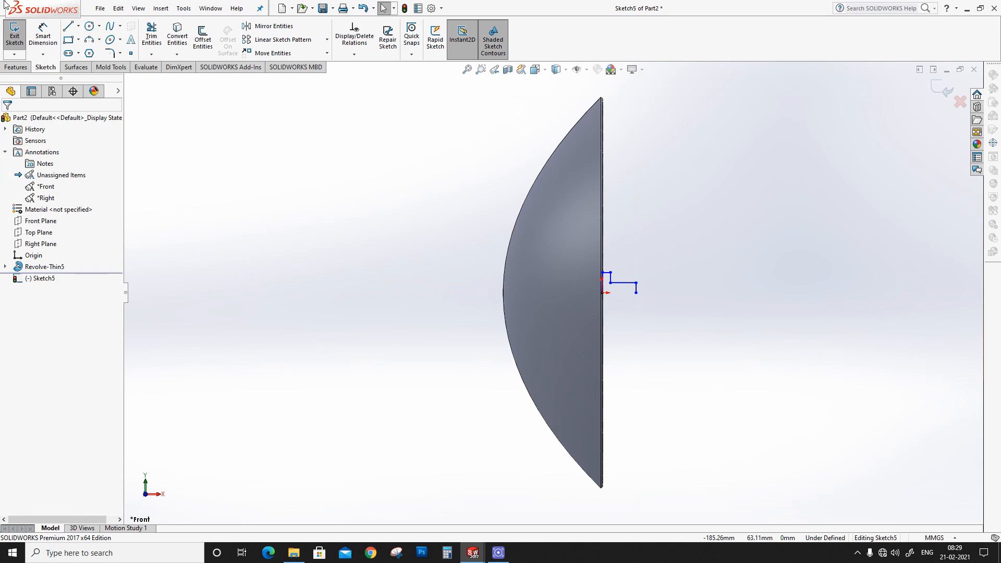
Step: Draw a horizontal centerline from the stepped profile's outer end back to the origin
left_click(78, 27)
left_click(82, 41)
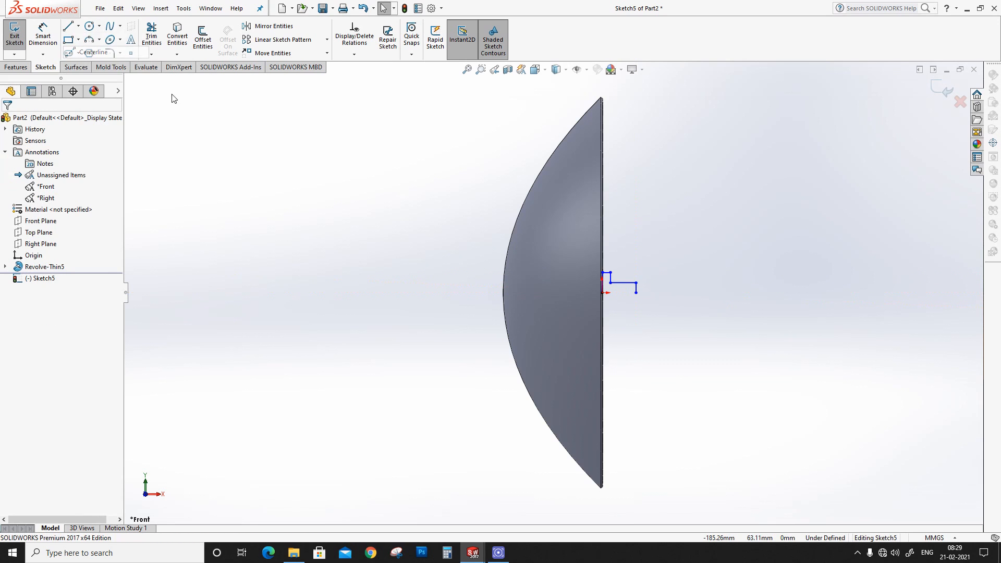
left_click(636, 292)
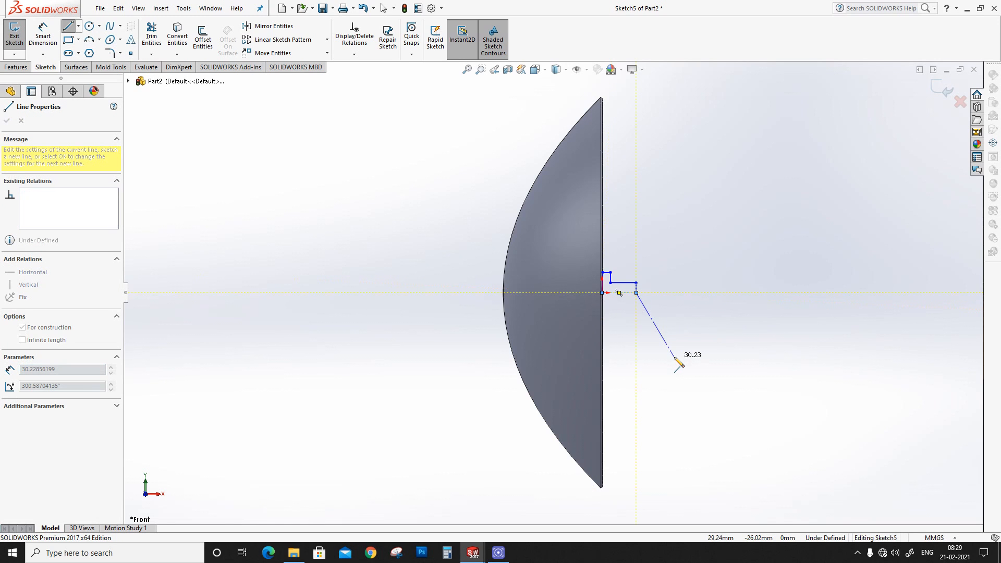
key("Escape")
key("Escape")
Step: Make the profile's line at the origin vertical and delete the coincident relation between its upper endpoint and the dish edge
scroll(639, 290, "down", 4)
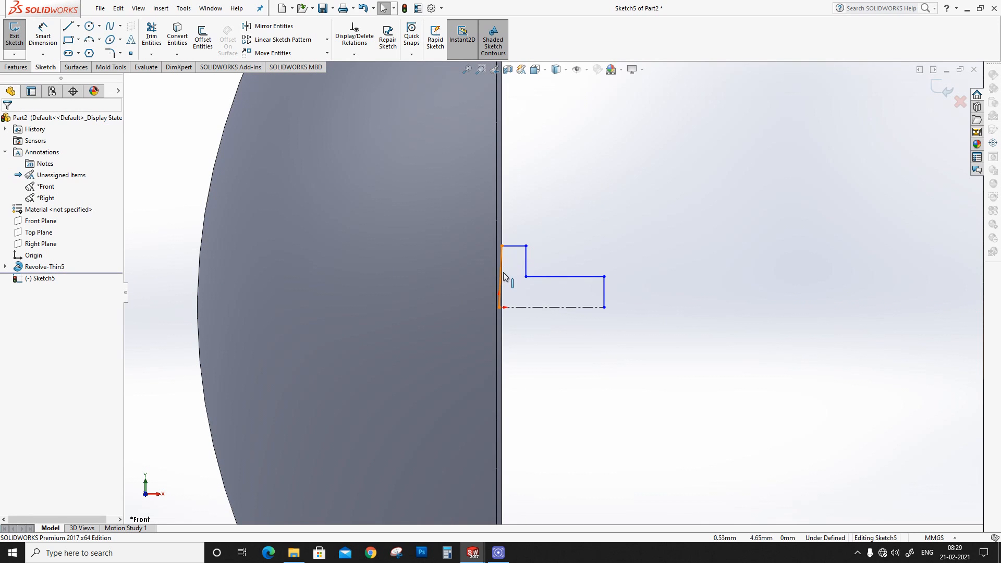
left_click(500, 259)
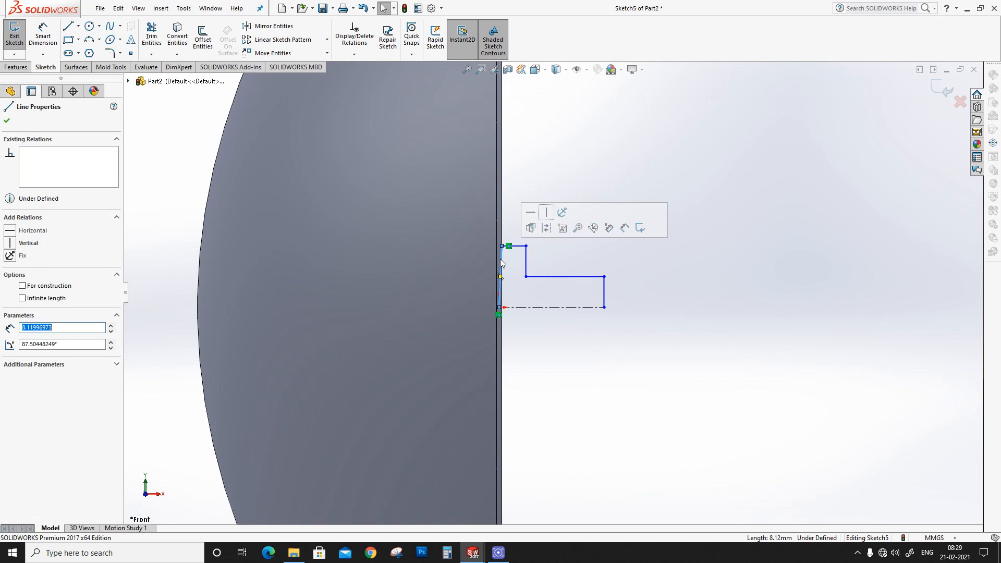
left_click(547, 213)
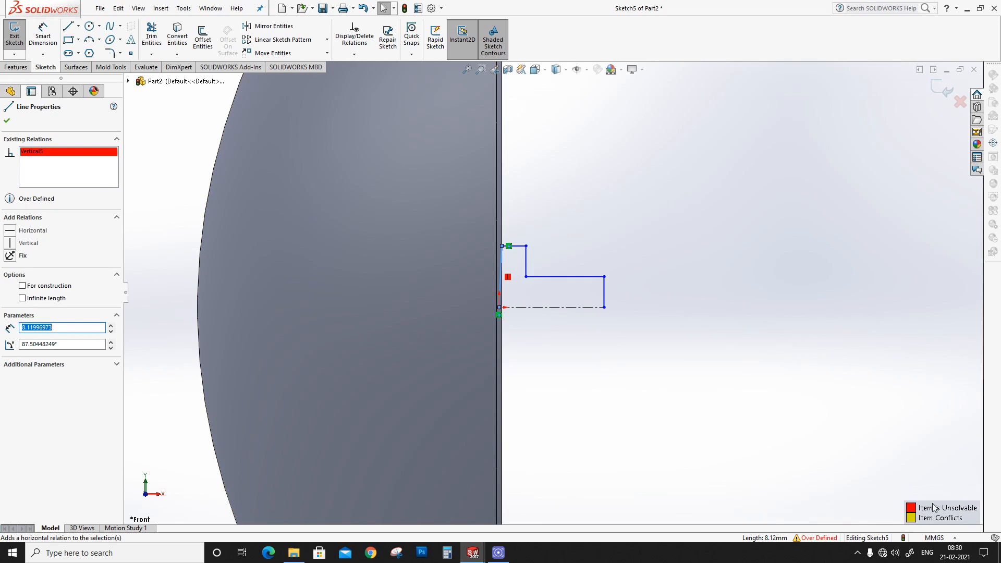
left_click(533, 315)
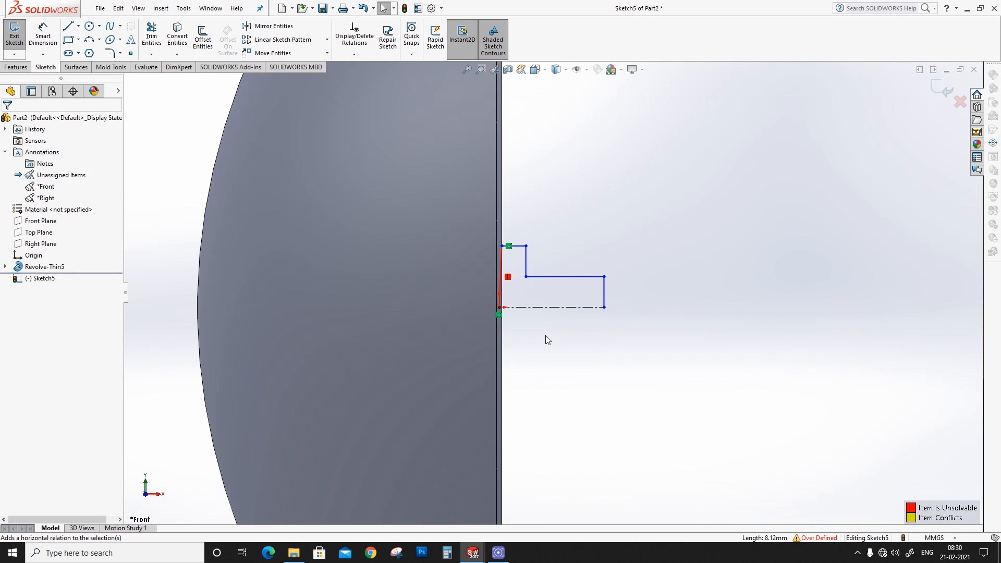
left_click(501, 246)
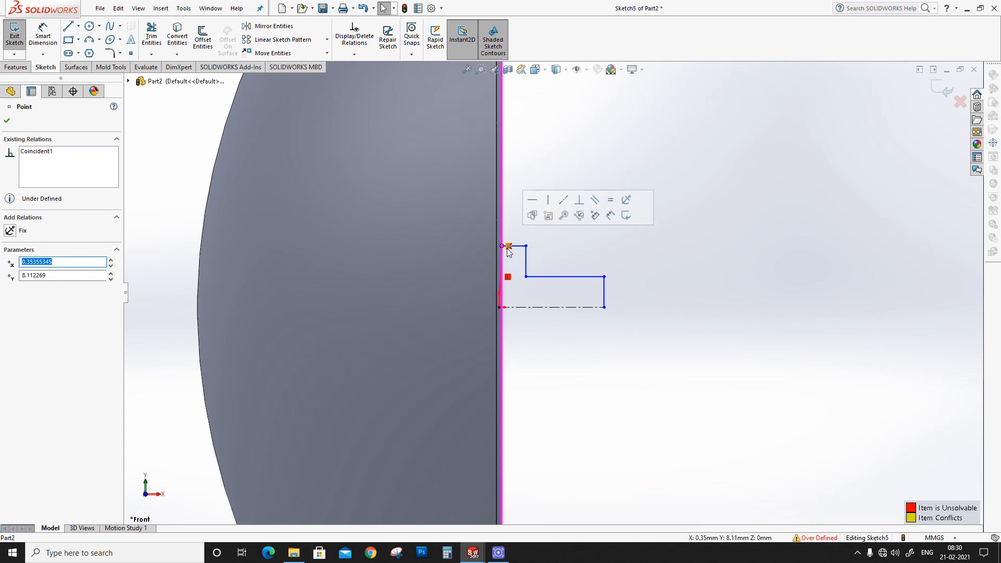
type("0")
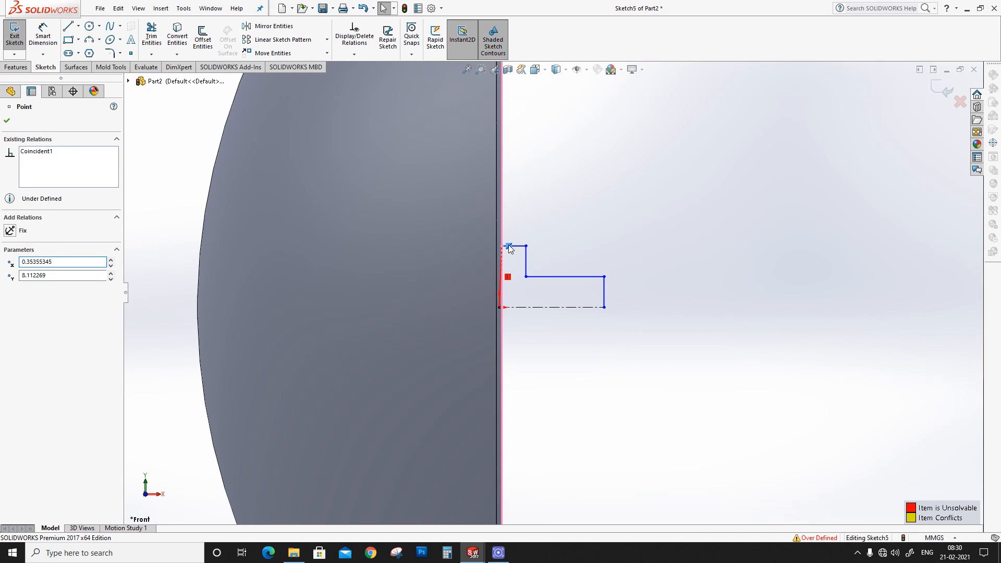
key("Return")
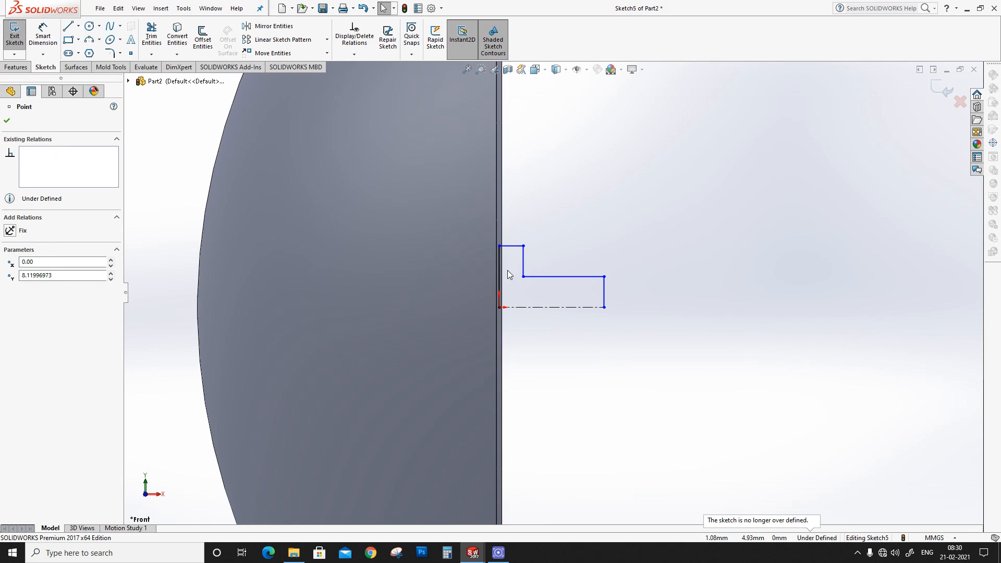
Step: Round the three outer corners of the stepped profile with 1 mm sketch fillets
left_click(109, 52)
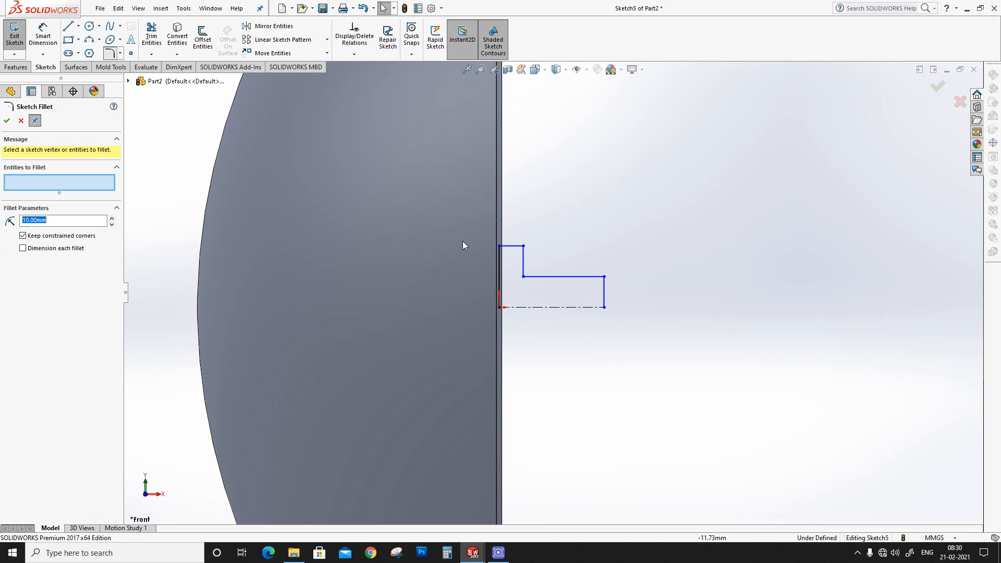
left_click(504, 250)
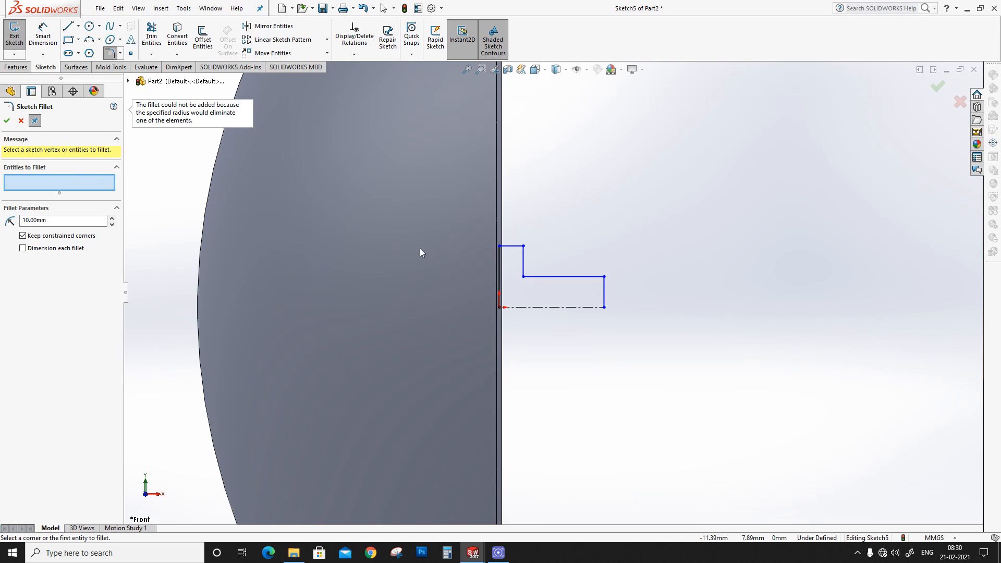
left_click(505, 251)
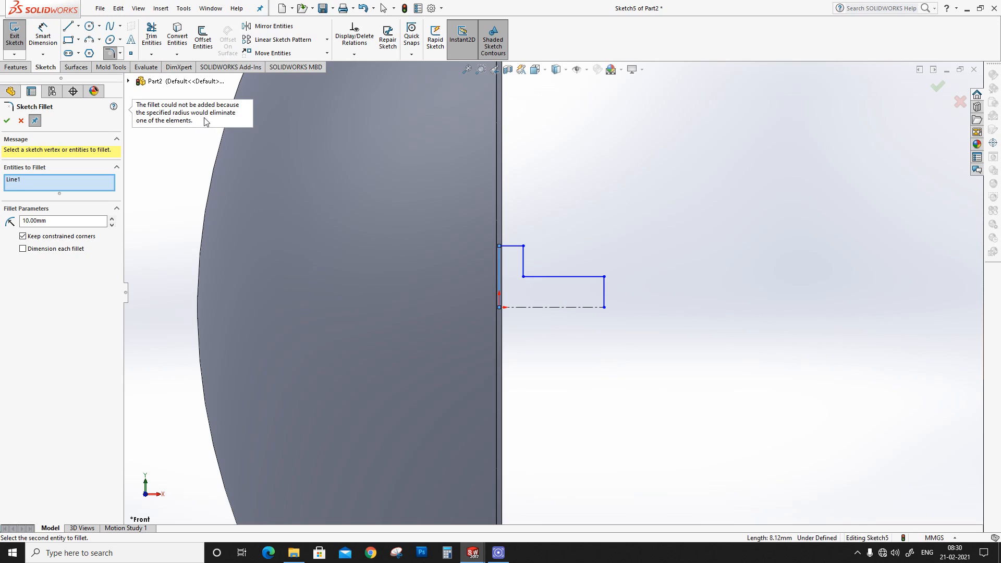
double_click(24, 220)
type("1")
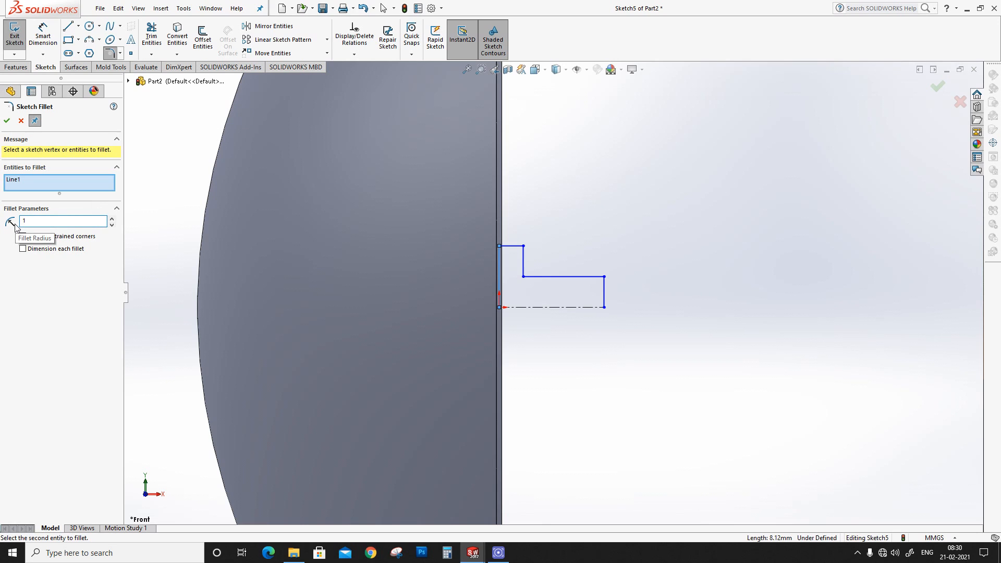
left_click(524, 247)
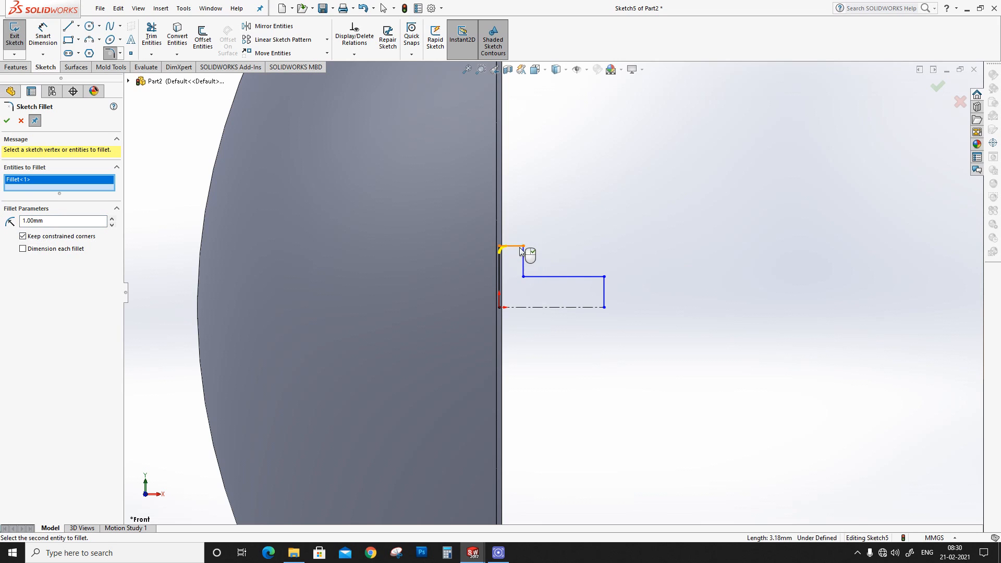
left_click(523, 255)
left_click(604, 278)
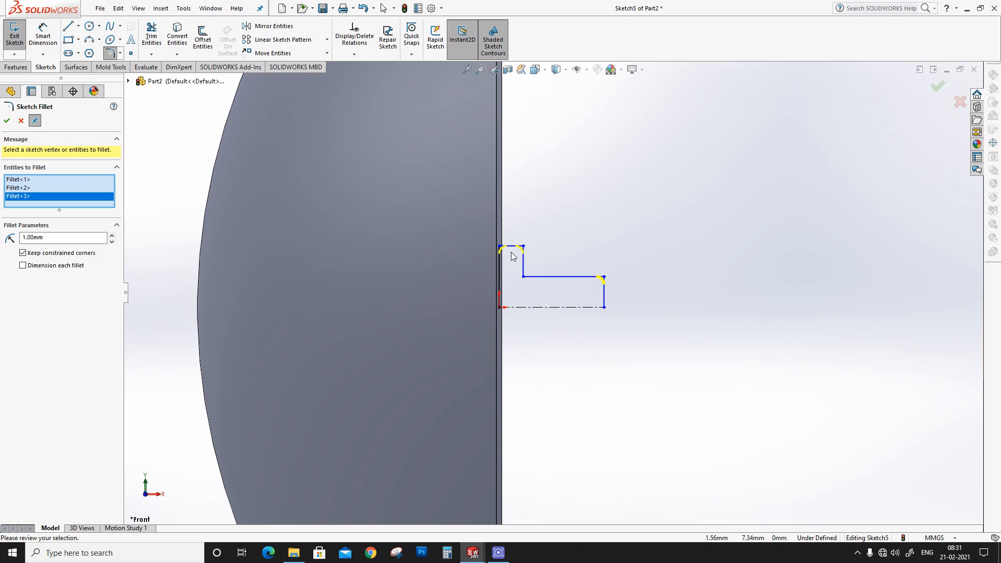
left_click(941, 92)
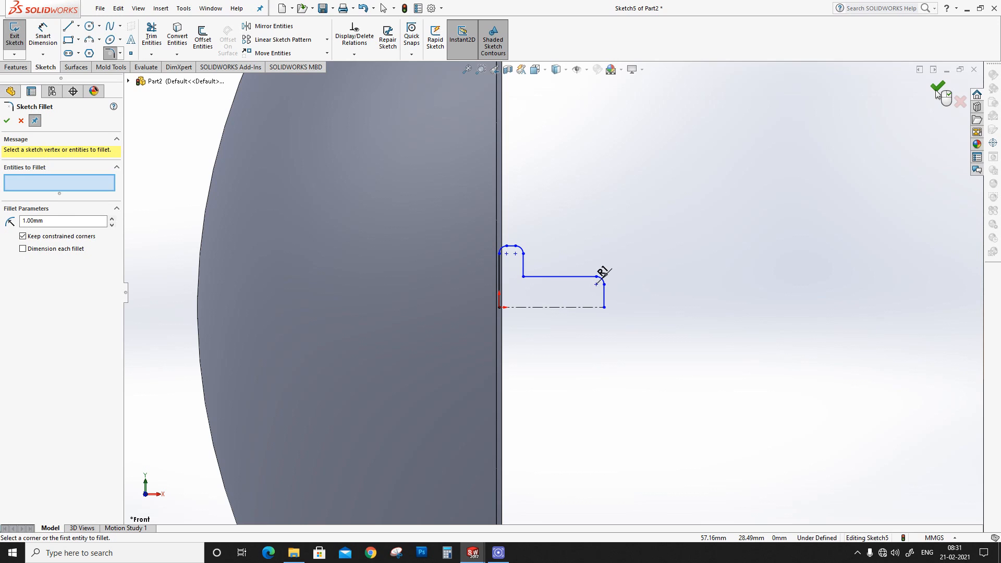
left_click(937, 90)
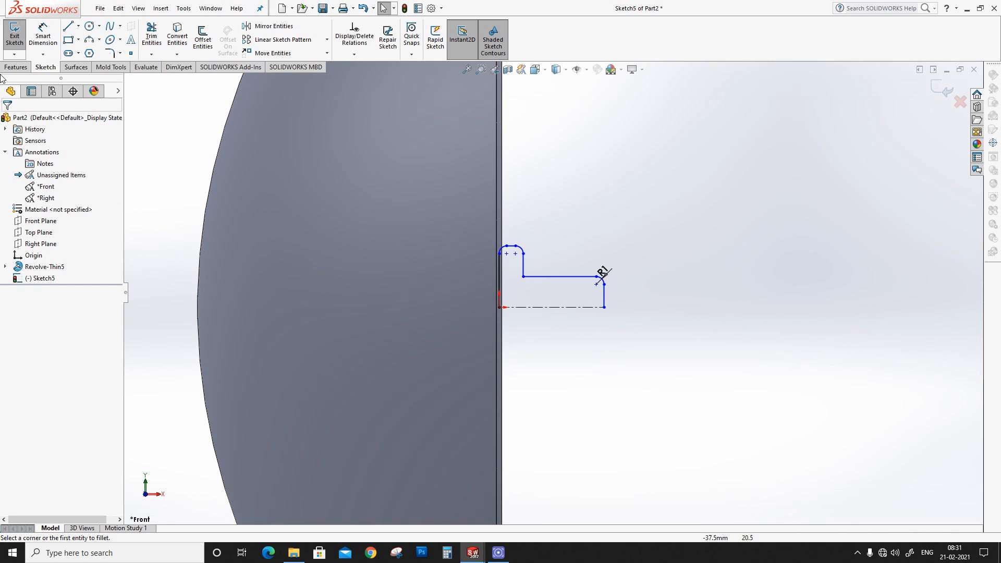
Step: Exit the sketch and revolve the stepped profile 360° about its centerline as a merged solid, letting the sketch close automatically
left_click(14, 39)
left_click(16, 66)
left_click(50, 36)
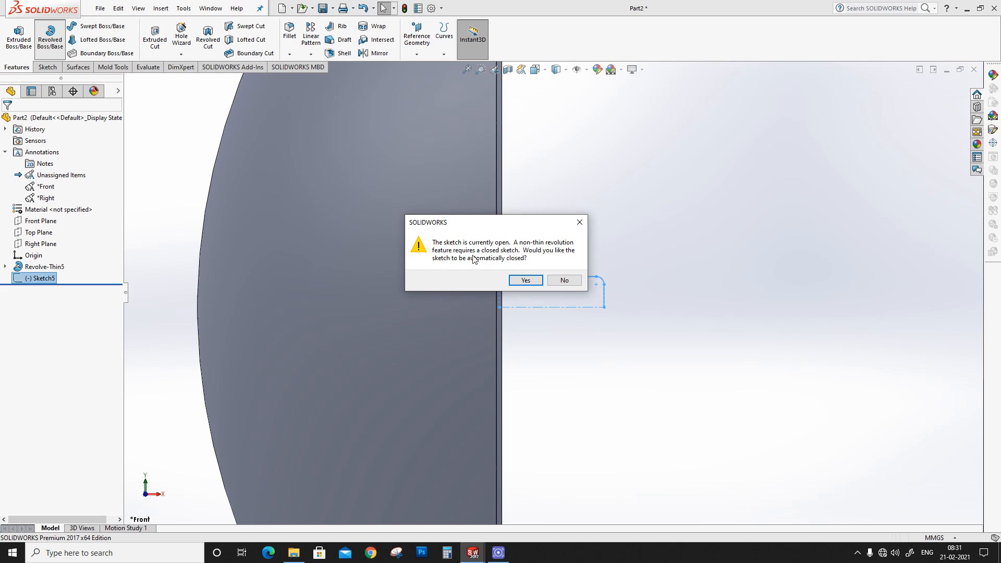
left_click_drag(522, 223, 380, 214)
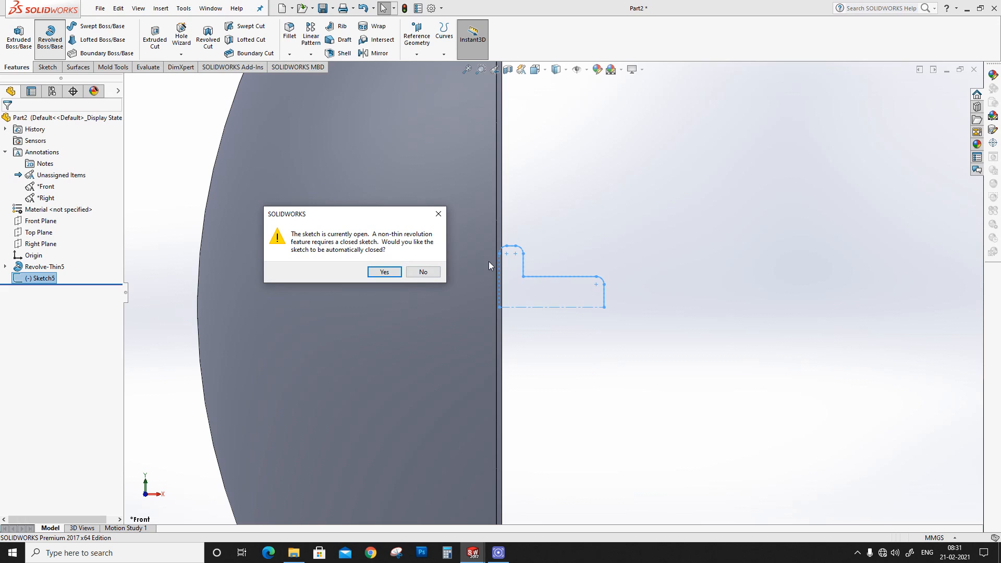
left_click(375, 271)
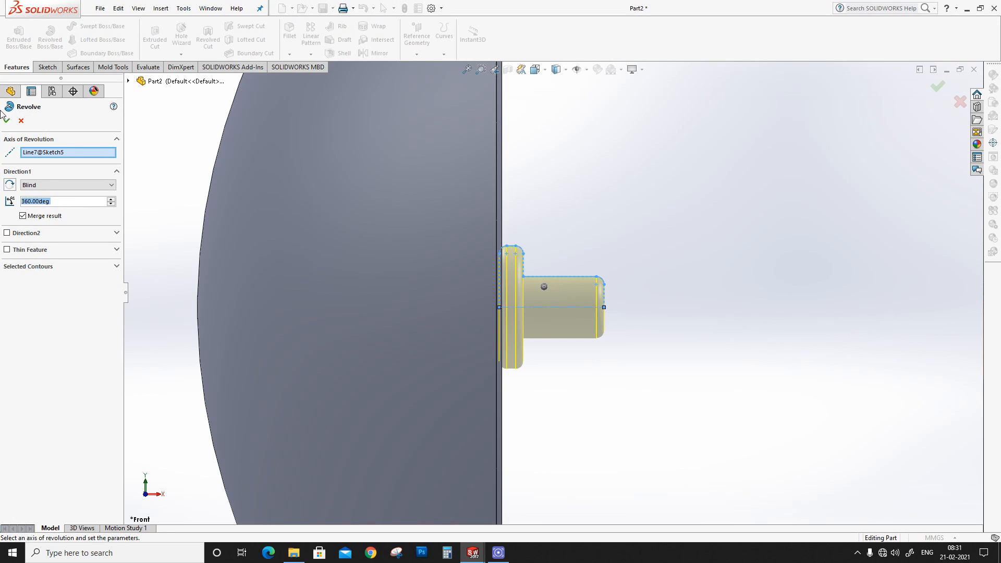
left_click(7, 120)
scroll(573, 244, "down", 5)
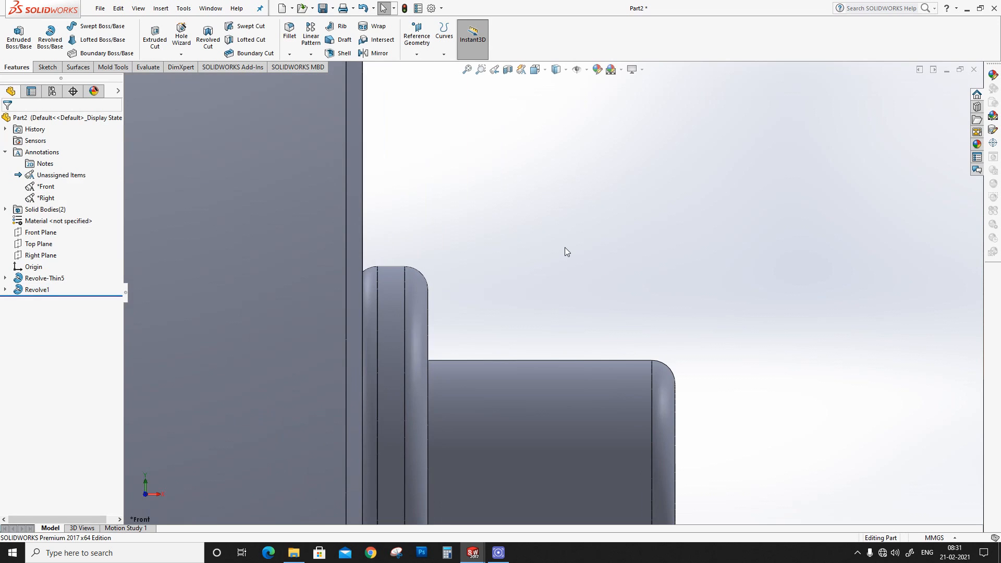
Step: Examine the dish's rim and the new hub from several angles
scroll(565, 247, "up", 4)
middle_click_drag(565, 248, 569, 287)
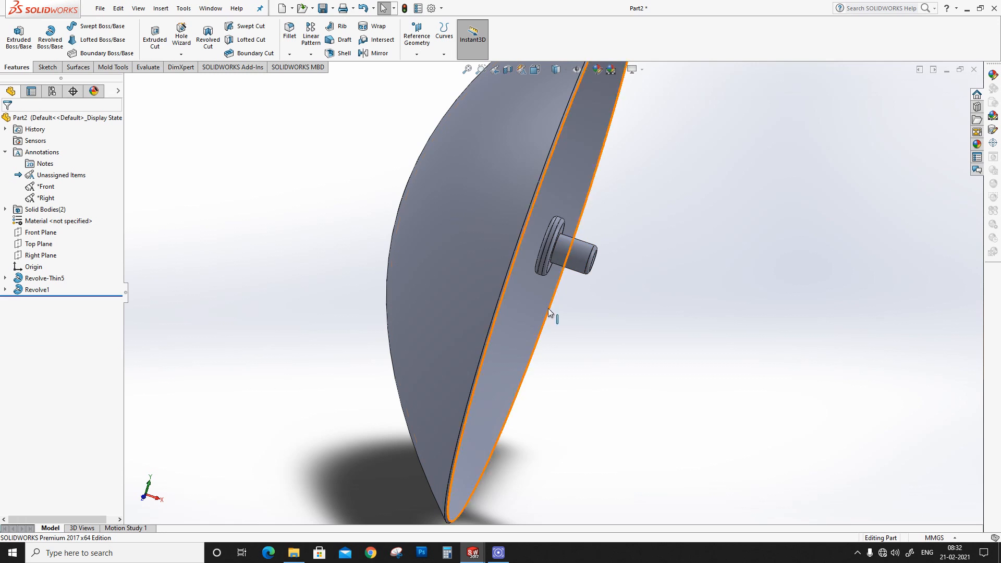
middle_click_drag(631, 342, 516, 323)
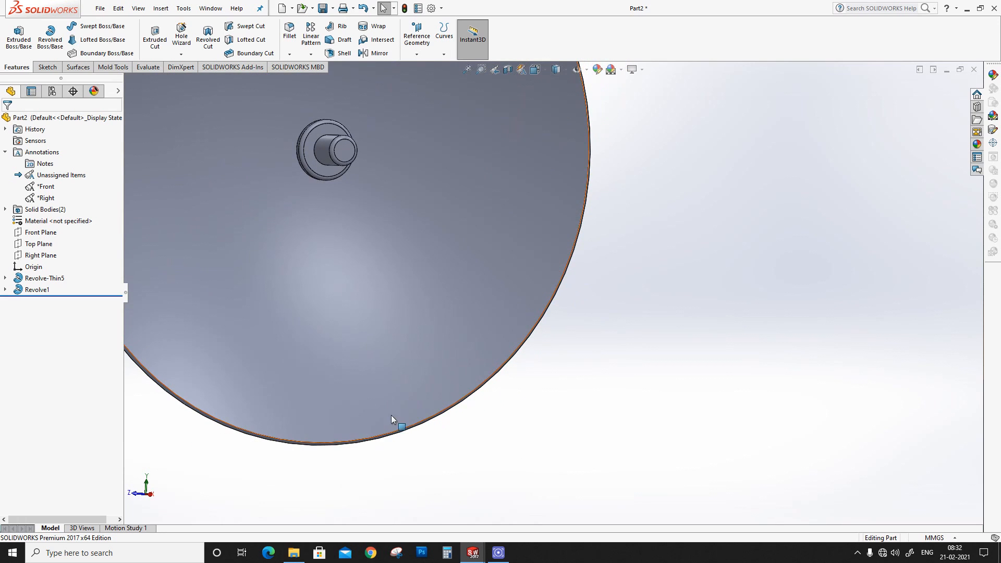
left_click(315, 445)
scroll(319, 441, "down", 4)
scroll(321, 438, "up", 5)
middle_click_drag(404, 395, 475, 393)
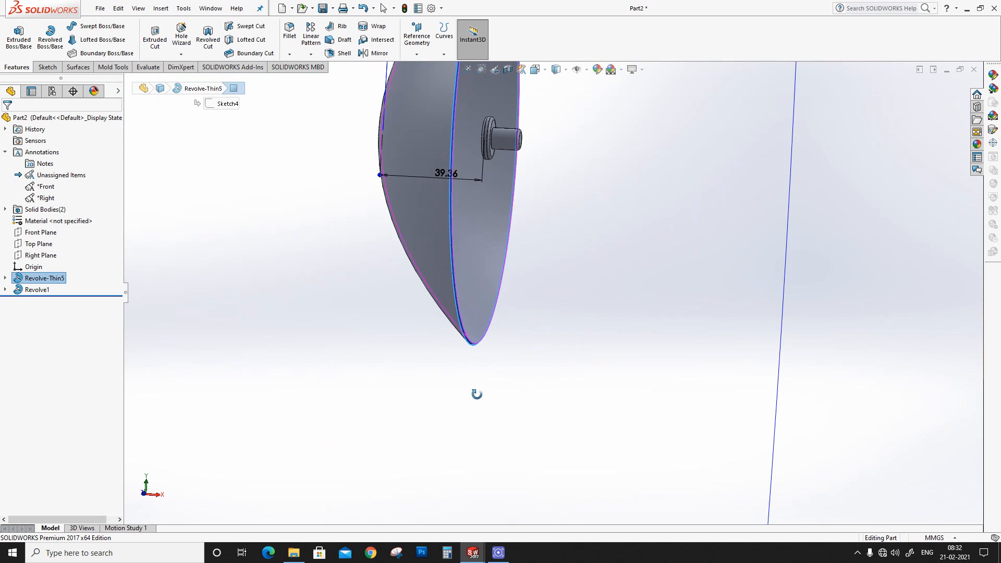
left_click(737, 226)
Step: Open a new sketch on the Front Plane
left_click(48, 71)
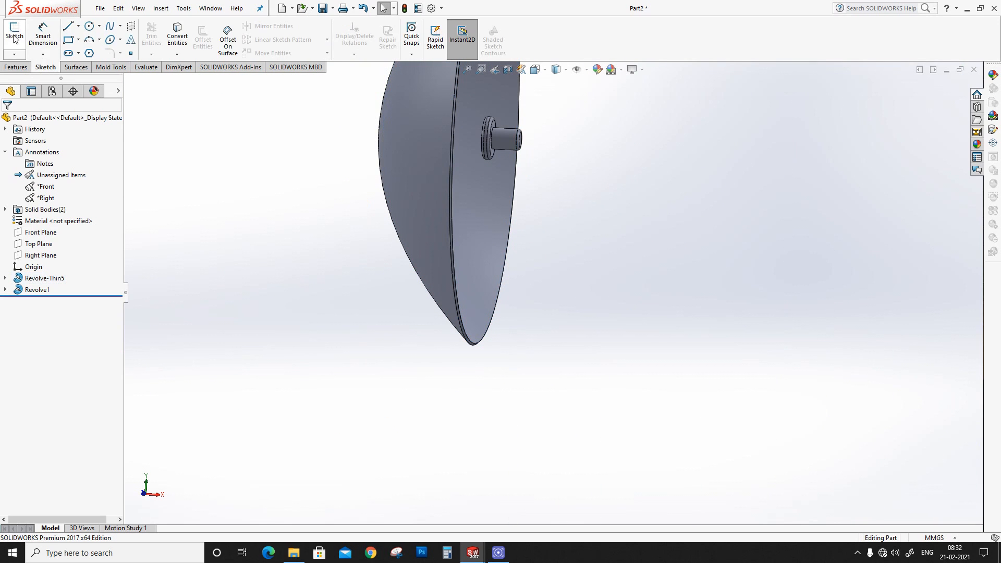
left_click(15, 31)
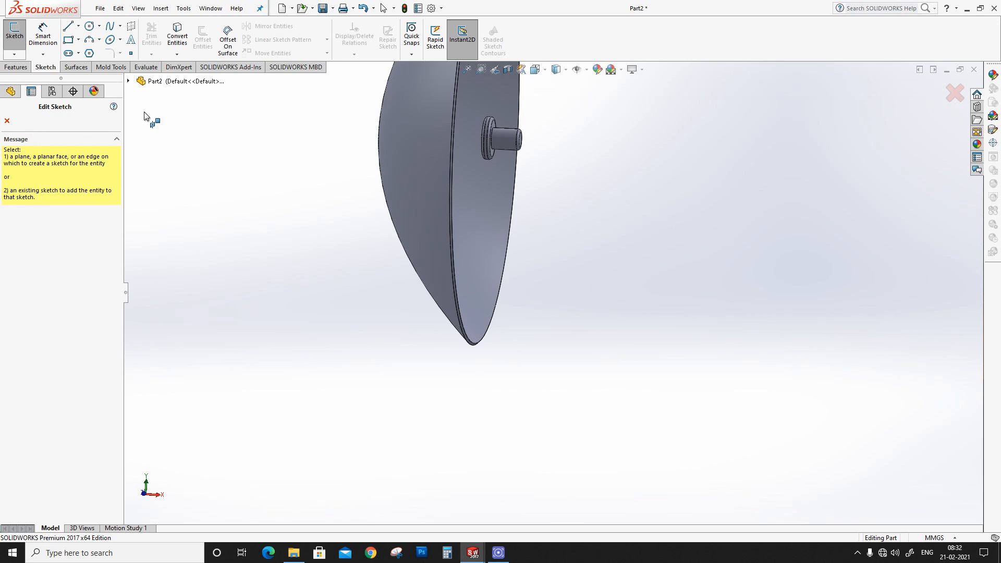
left_click(129, 81)
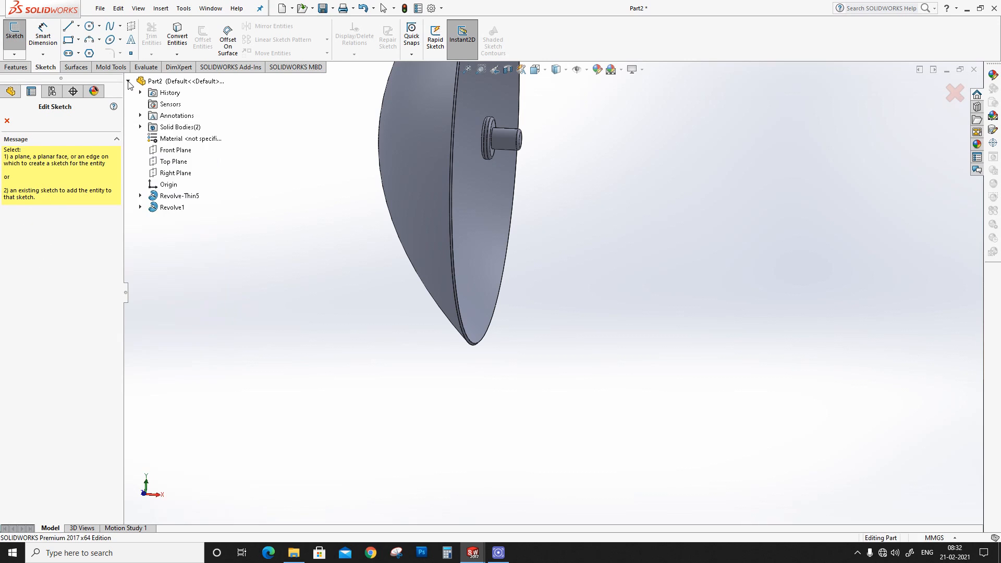
left_click(170, 154)
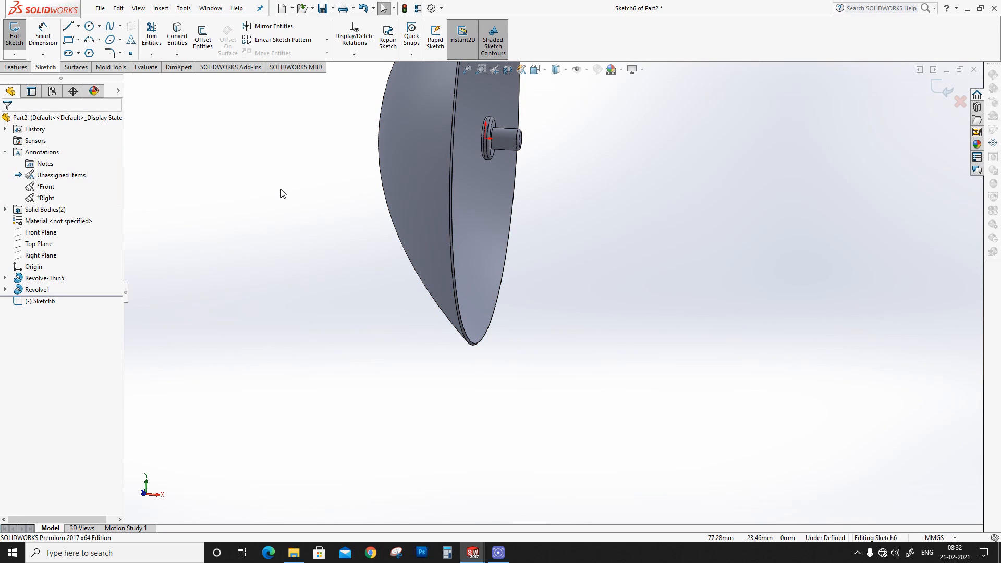
key("ctrl+8")
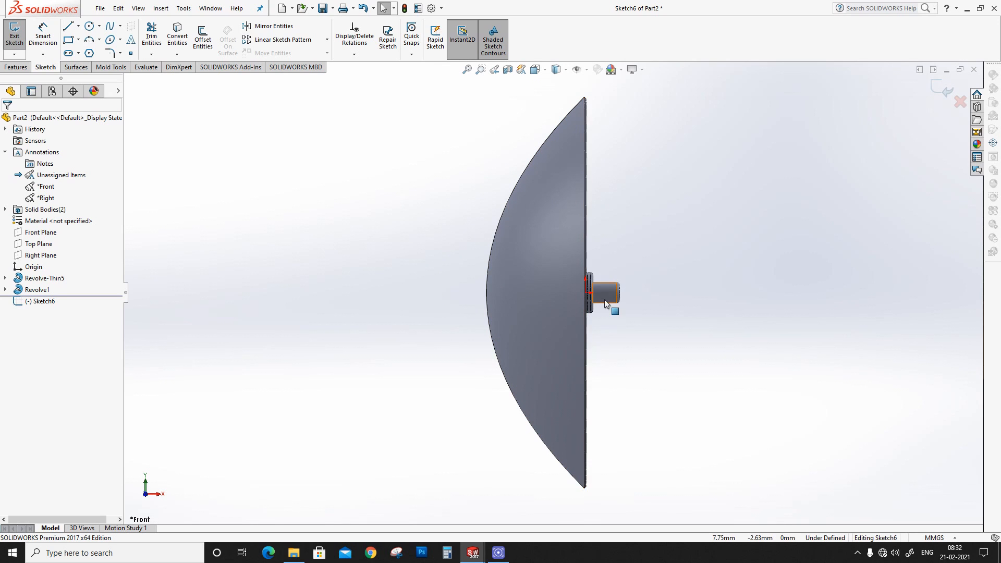
Step: Convert the dish's circular rim edge into a vertical line in the sketch
left_click(586, 358)
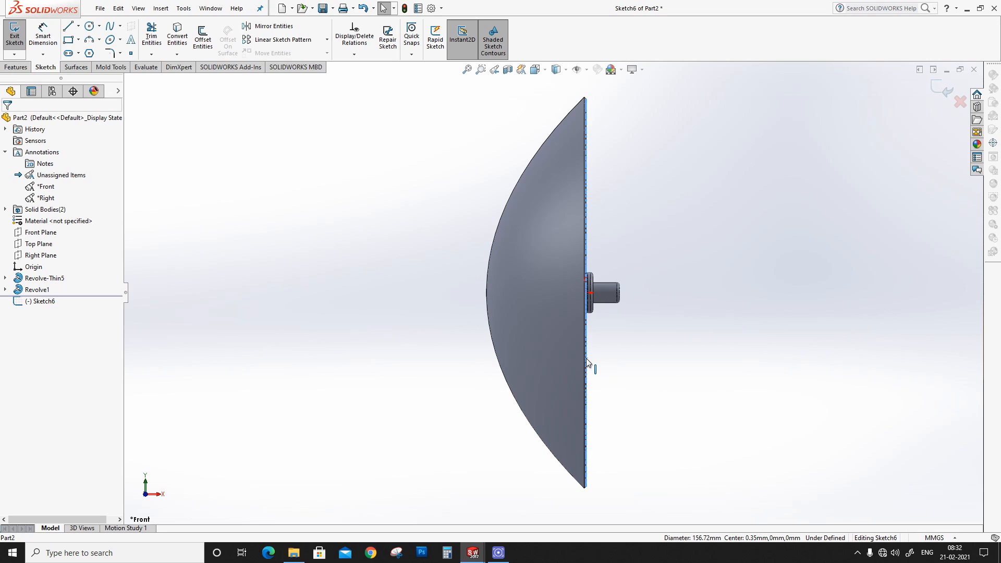
left_click(177, 36)
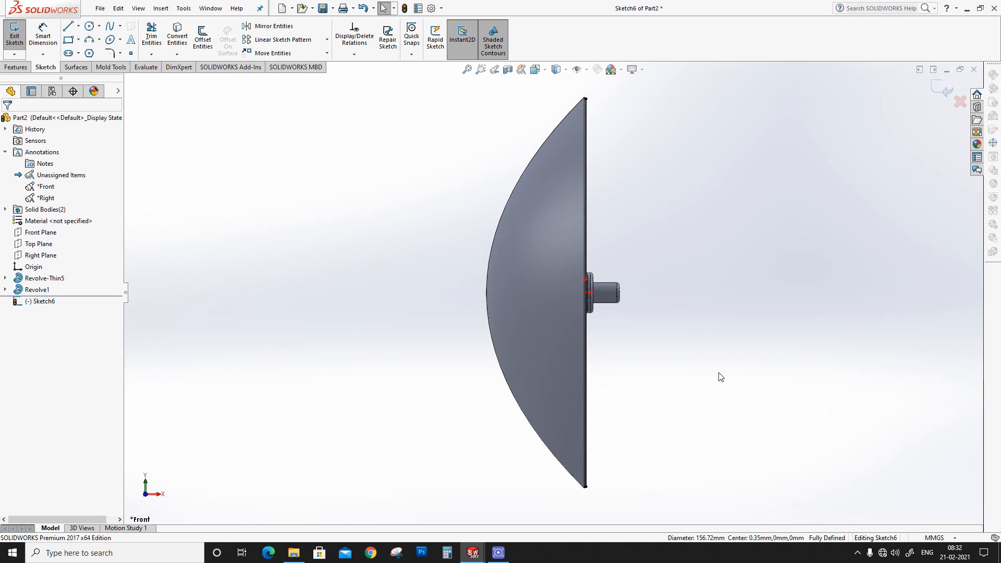
left_click(586, 358)
middle_click_drag(608, 408, 641, 385, "shift")
key("ctrl+8")
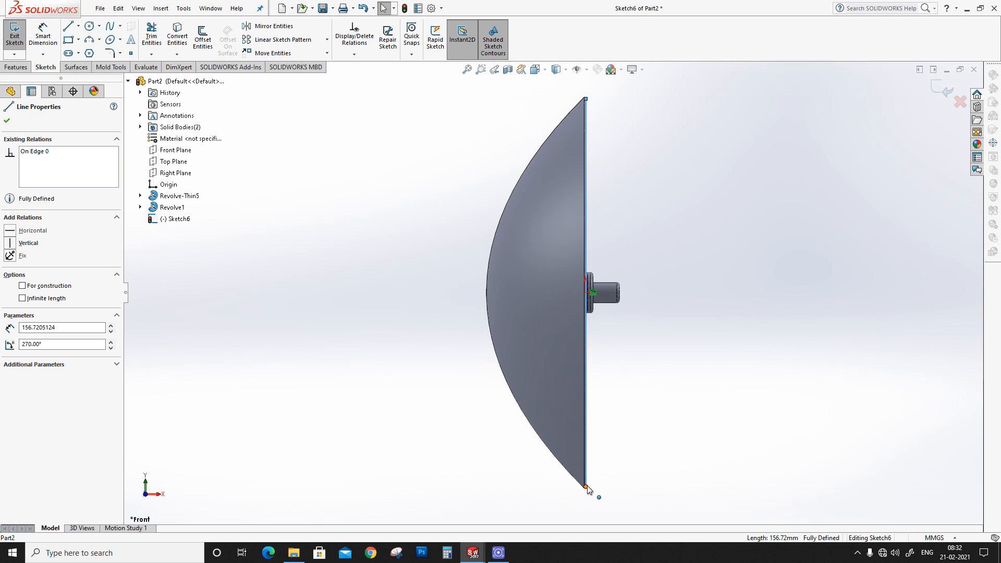
Step: Draw a slanted line from the rim line's lower endpoint to the middle of the hub cylinder's lower edge
key("l")
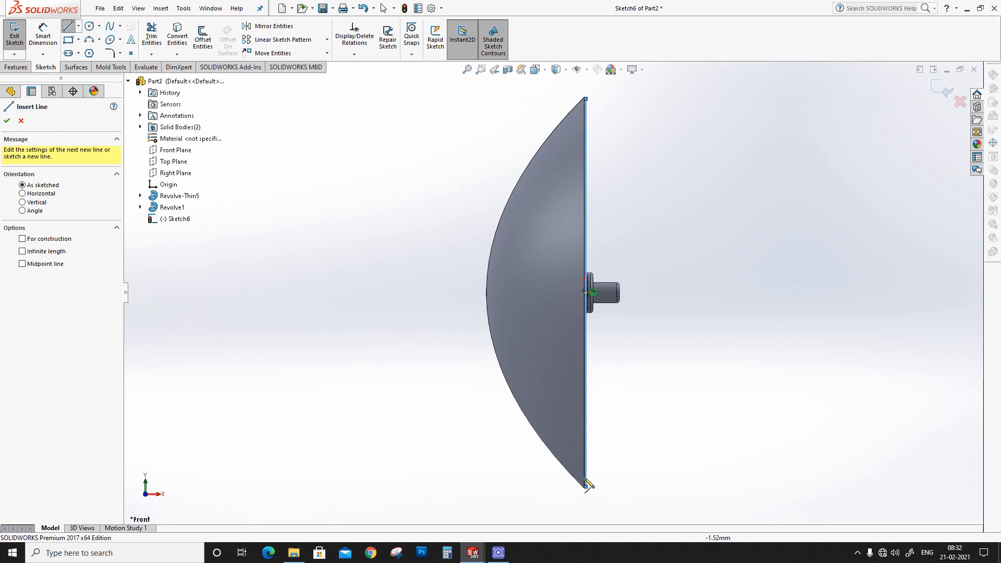
left_click(586, 486)
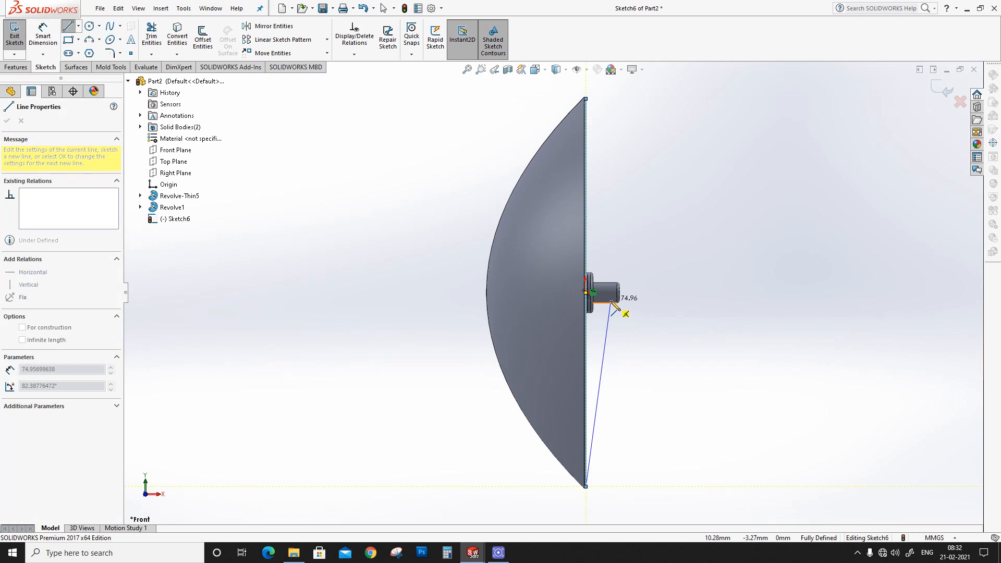
left_click(605, 303)
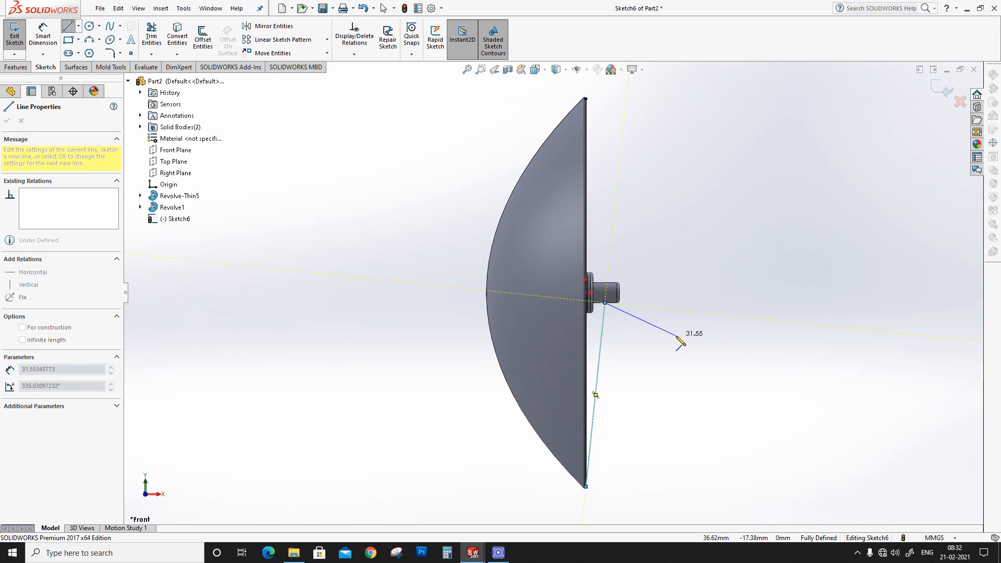
key("Escape")
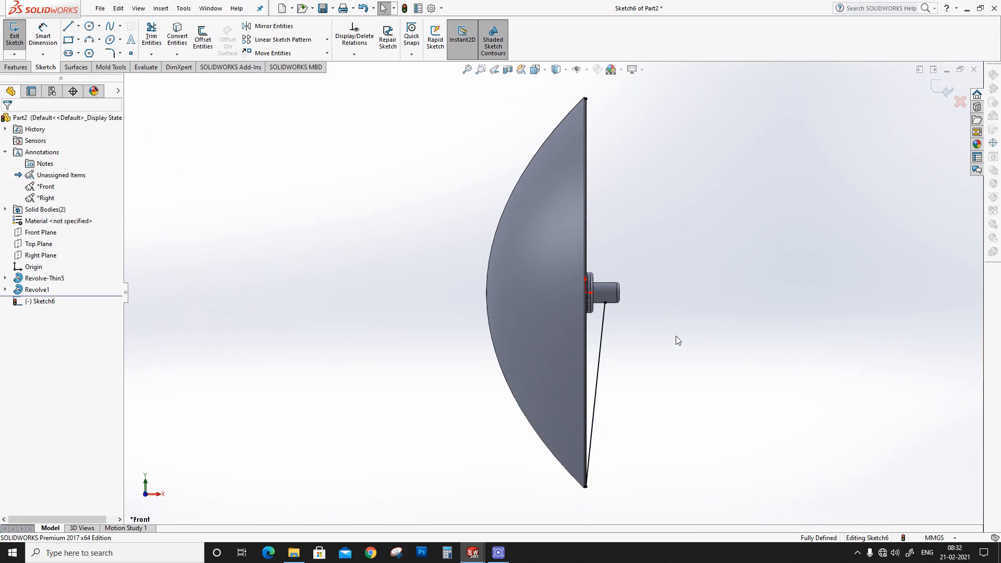
Step: Change the converted rim line to construction geometry and exit the sketch
left_click(586, 200)
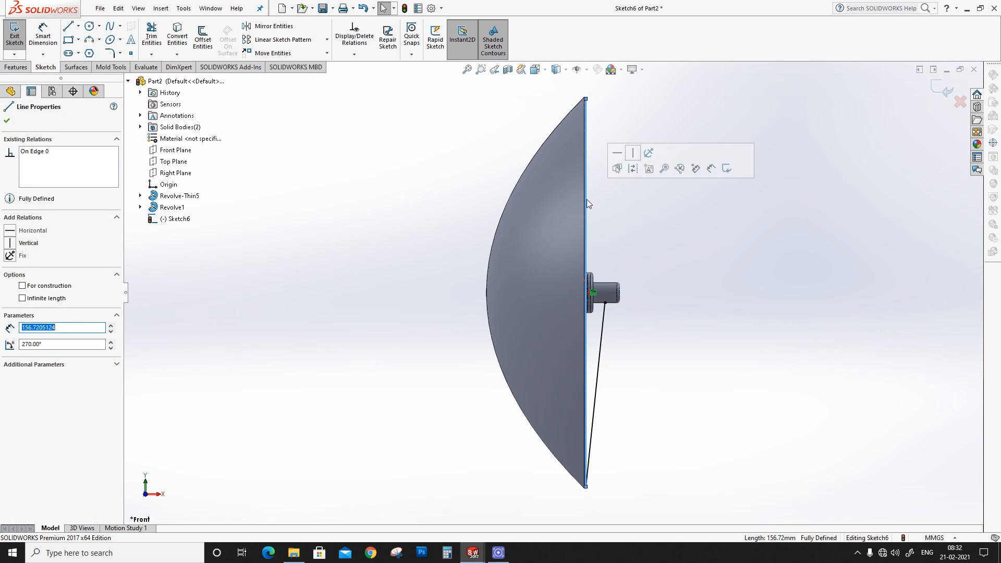
left_click(638, 171)
middle_click_drag(708, 340, 545, 344)
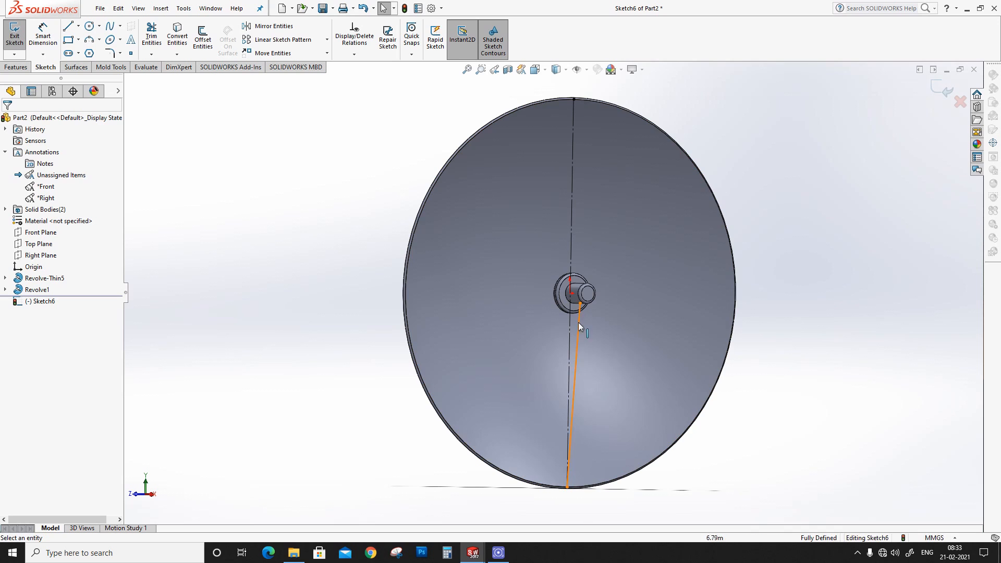
left_click(944, 94)
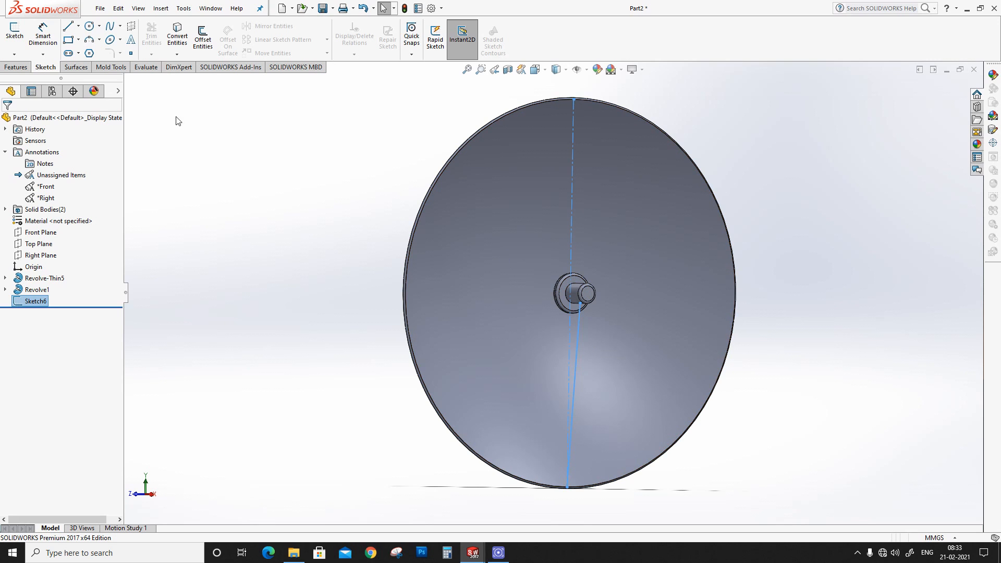
Step: Sweep a 2 mm diameter circular profile along the slanted sketch line to form a strut from the rim to the hub
left_click(67, 68)
left_click(51, 69)
left_click(77, 67)
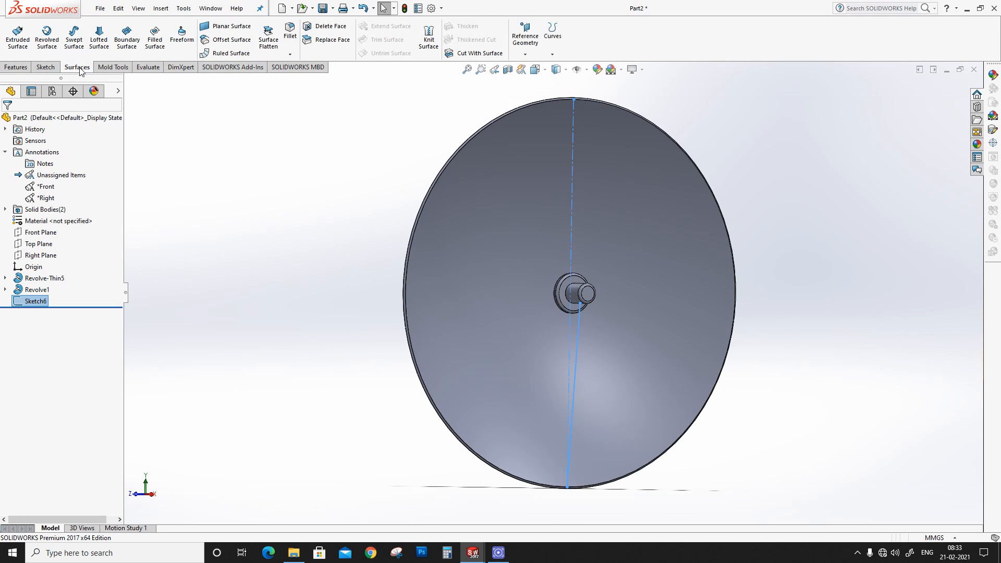
left_click(17, 67)
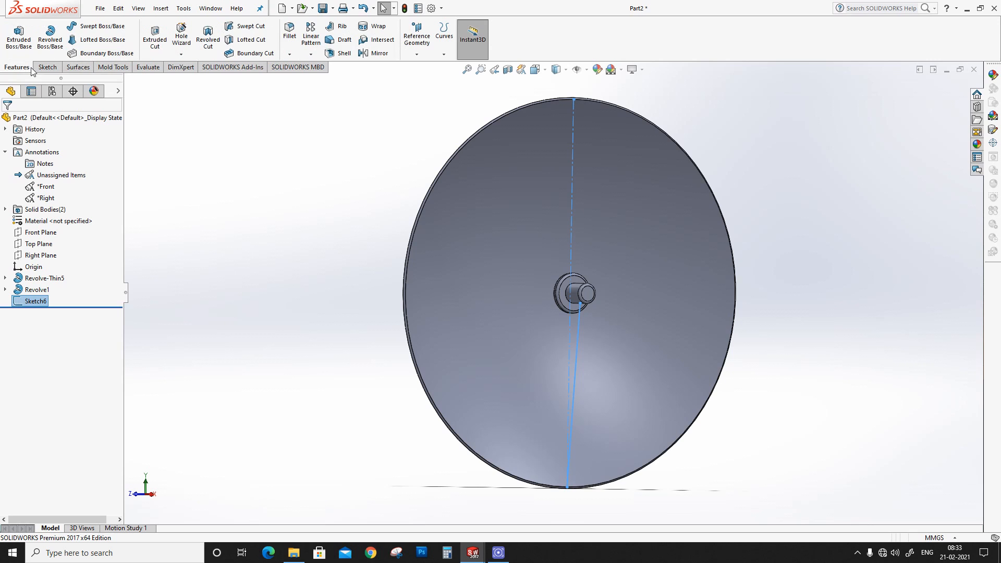
left_click(102, 27)
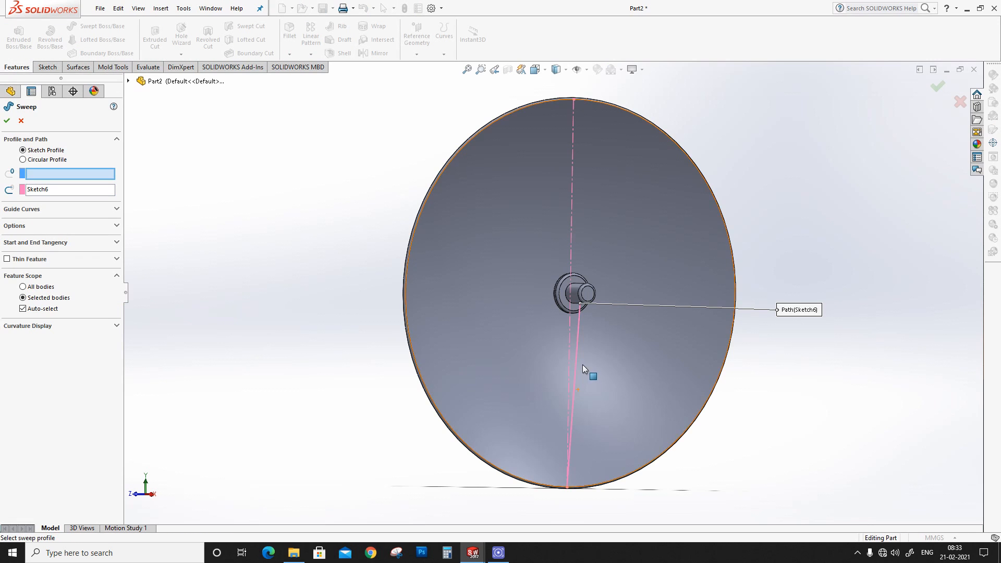
left_click(23, 159)
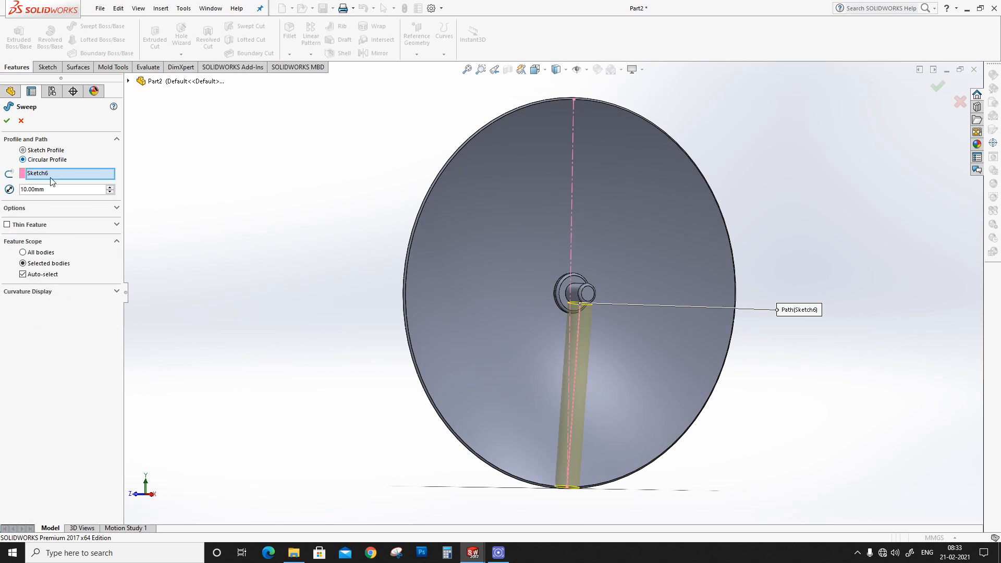
middle_click_drag(621, 360, 575, 309)
double_click(23, 191)
type("2")
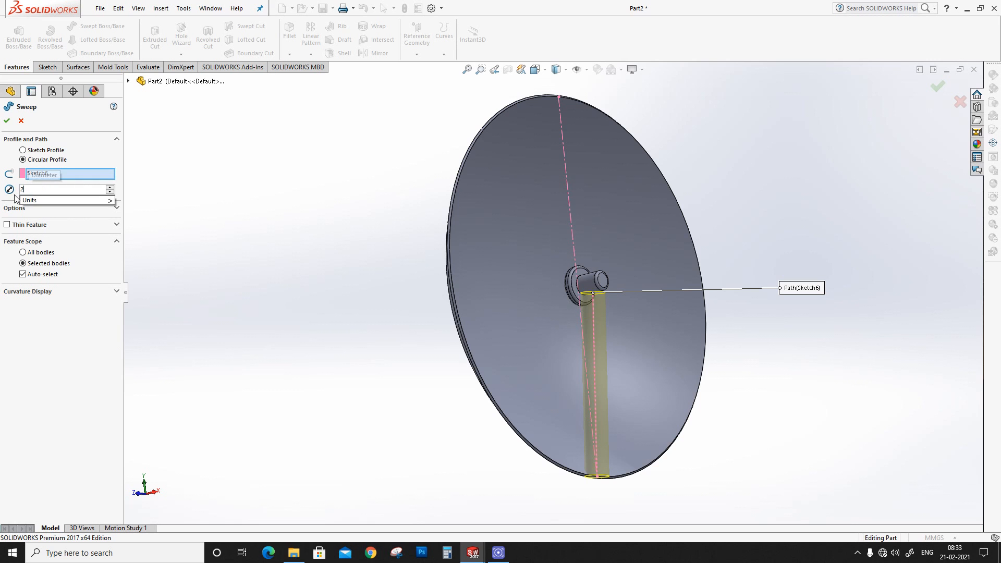
key("Return")
left_click(6, 120)
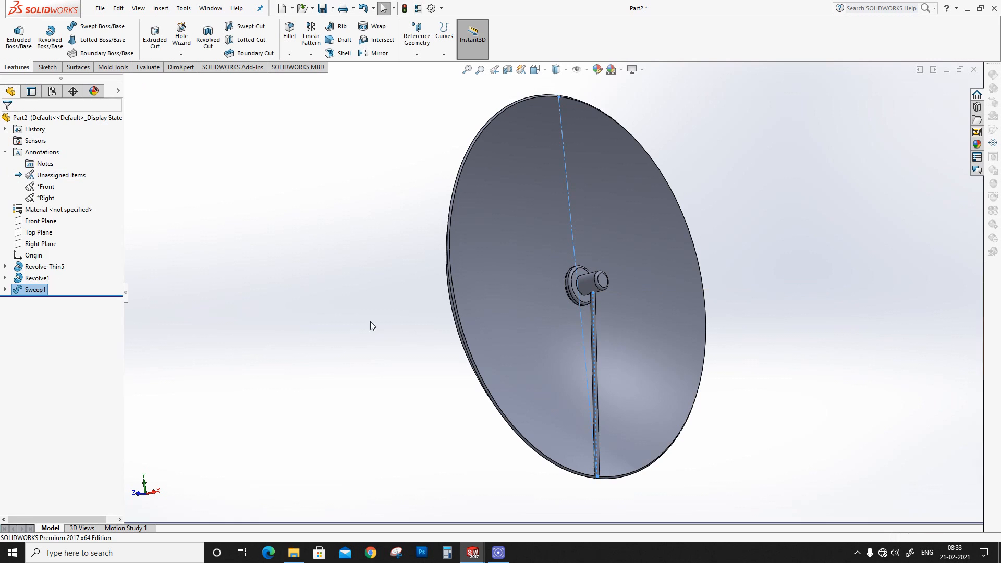
middle_click_drag(388, 341, 611, 339)
scroll(570, 350, "up", 5)
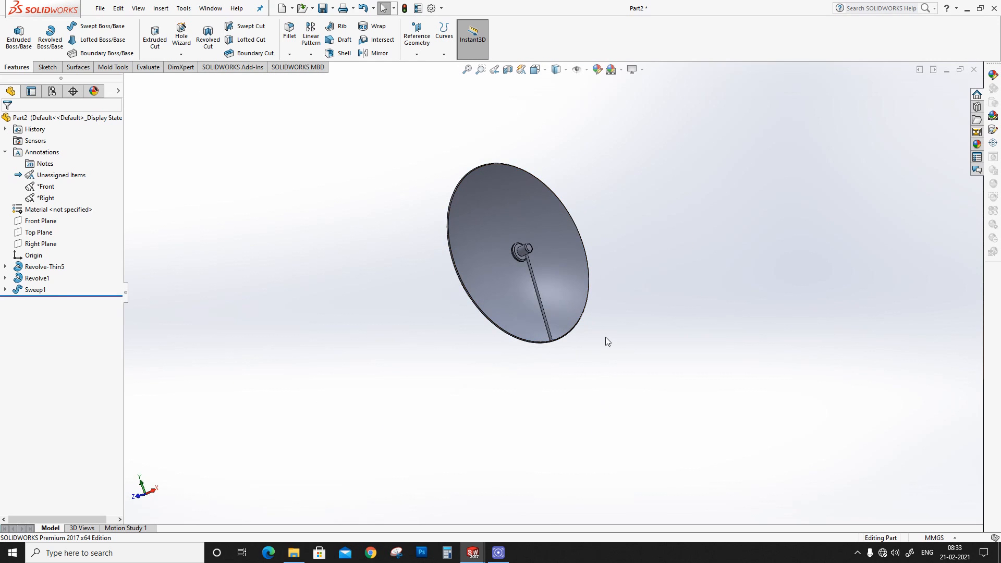
mouse_move(645, 346)
middle_mouse_down("alt")
mouse_move(628, 359)
mouse_move(643, 343)
middle_mouse_up("alt")
mouse_move(657, 252)
middle_mouse_down("shift")
mouse_move(634, 259)
mouse_move(653, 238)
middle_mouse_up("shift")
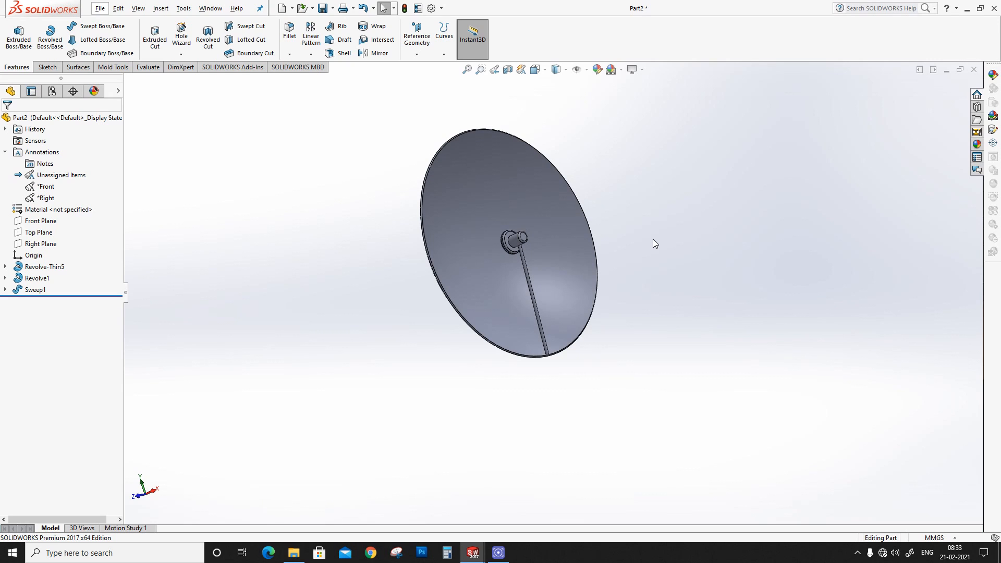
middle_click_drag(597, 433, 592, 406)
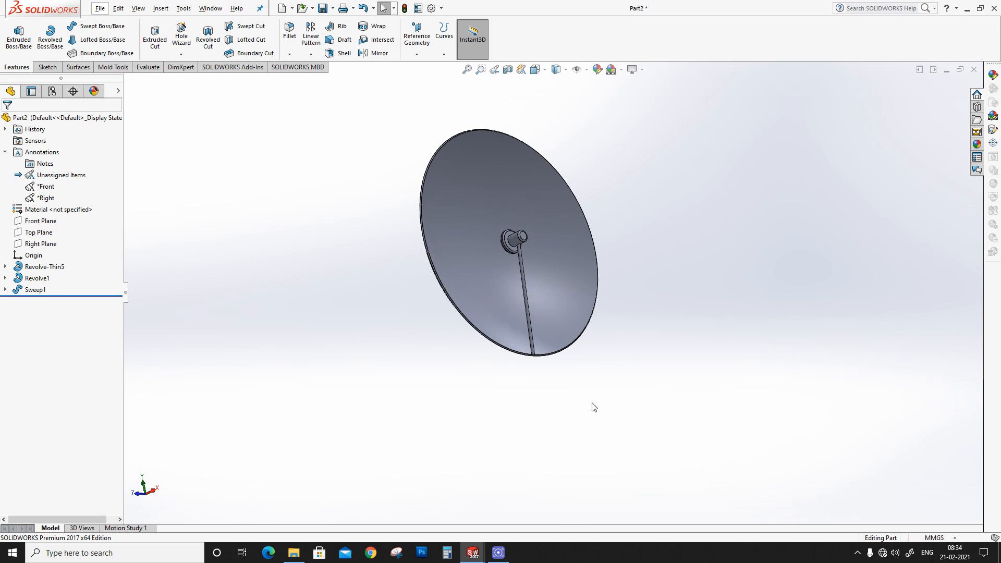